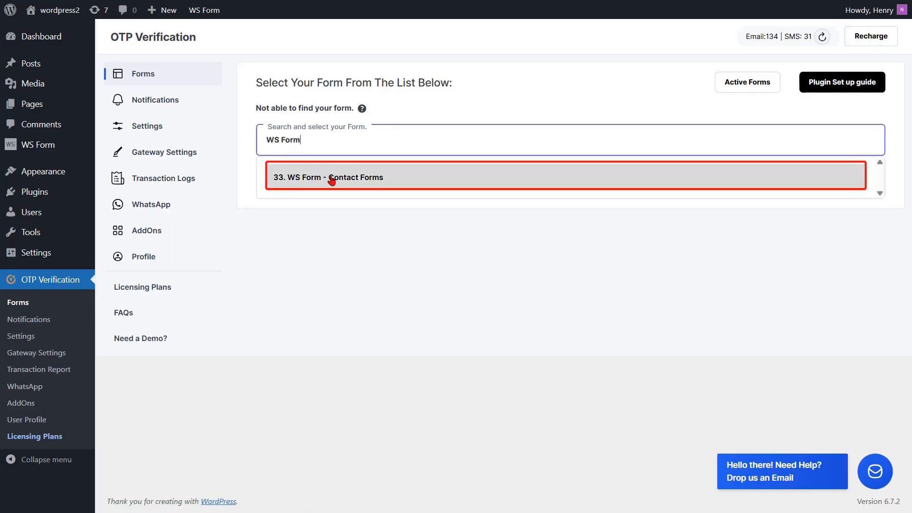
Select '33. WS Form - Contact Forms' from the OTP Verification form search results.
{"action": "left_click", "coordinate": [387, 179]}
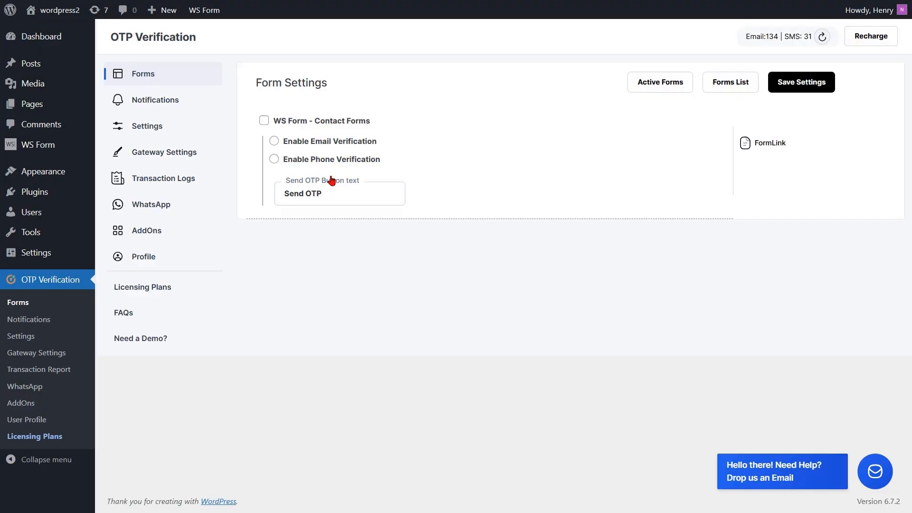
Tick WS Form - Contact Forms, choose Enable Phone Verification, and bring up the WS Form forms list.
{"action": "left_click", "coordinate": [265, 121]}
{"action": "left_click", "coordinate": [274, 160]}
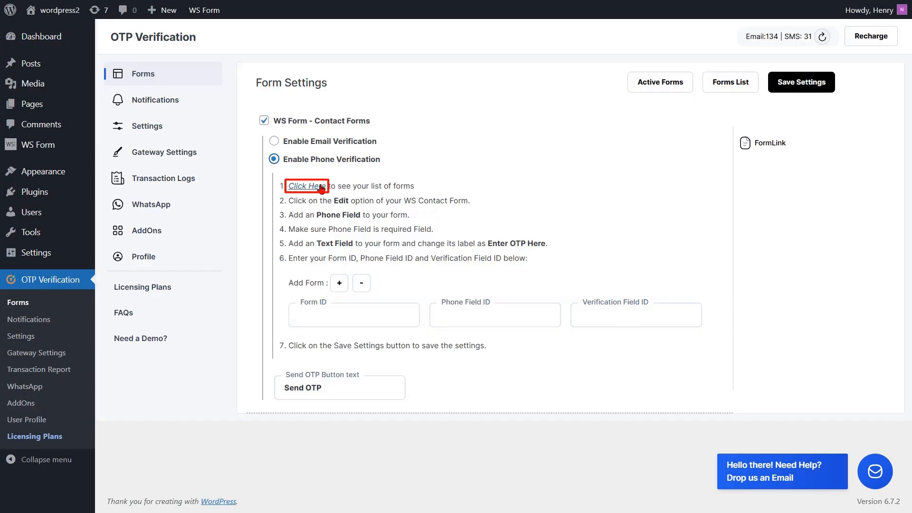
{"action": "left_click", "coordinate": [305, 187]}
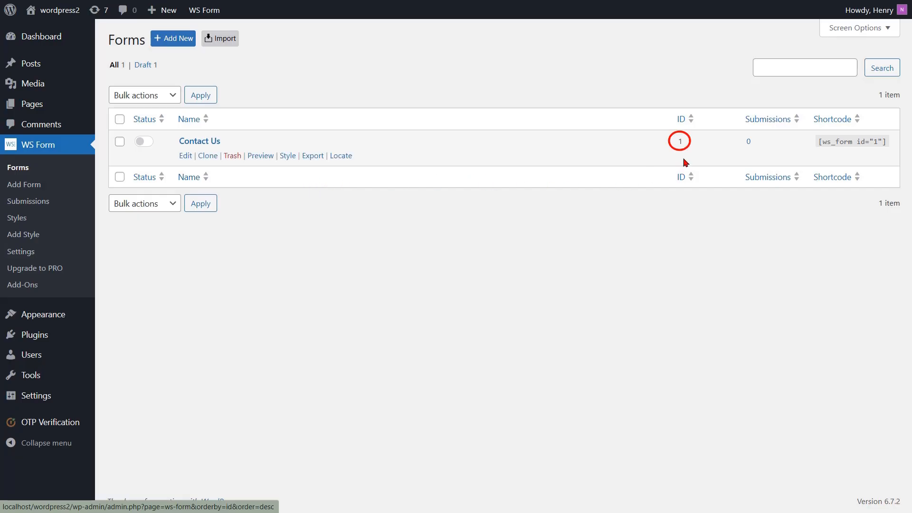
Enter 1 as the OTP Form ID for the Contact Us form, then return to the forms list.
{"action": "key", "text": "ctrl+shift+Tab"}
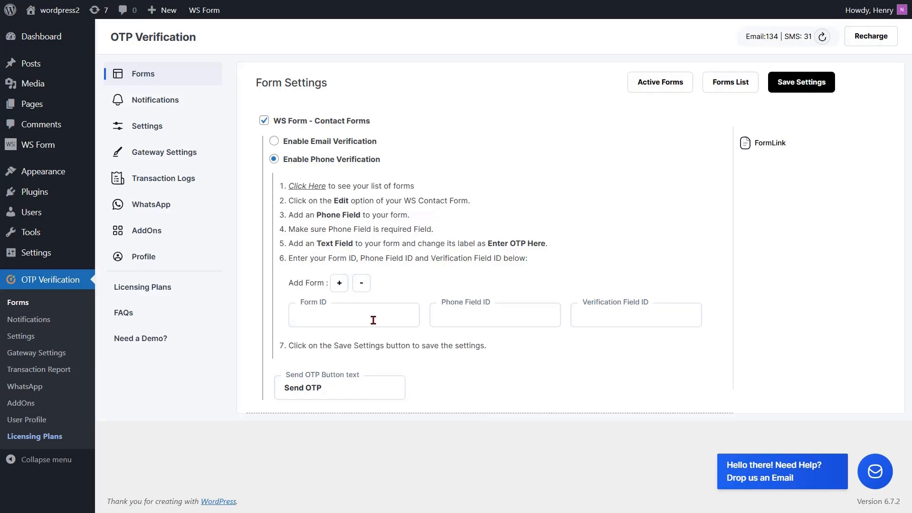
{"action": "left_click", "coordinate": [305, 314]}
{"action": "type", "text": "1"}
{"action": "key", "text": "ctrl+Tab"}
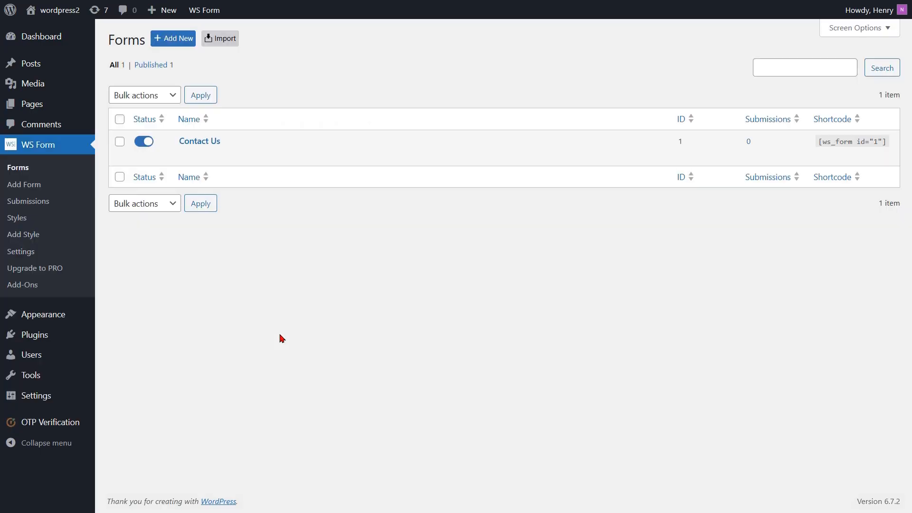
{"action": "mouse_move", "coordinate": [215, 166]}
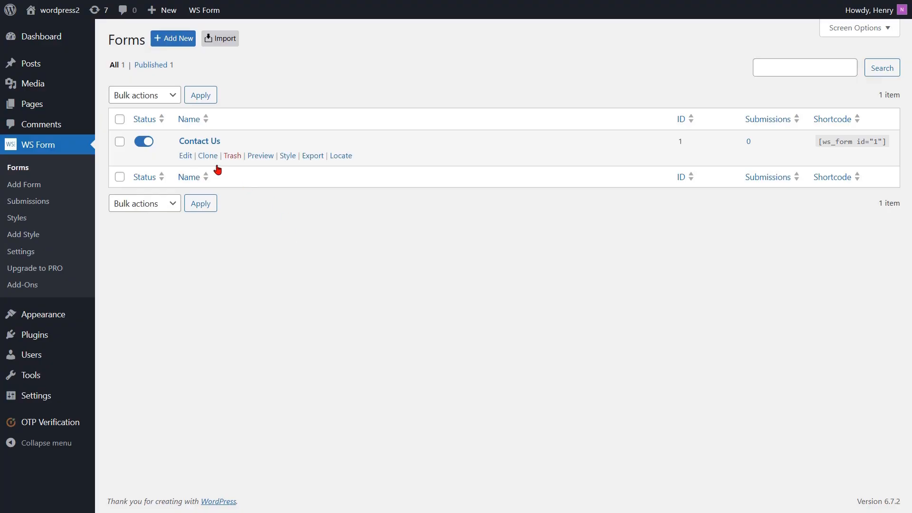
In Contact Us, add a Phone field below Email and enter 16 as the Phone Field ID.
{"action": "left_click", "coordinate": [187, 159]}
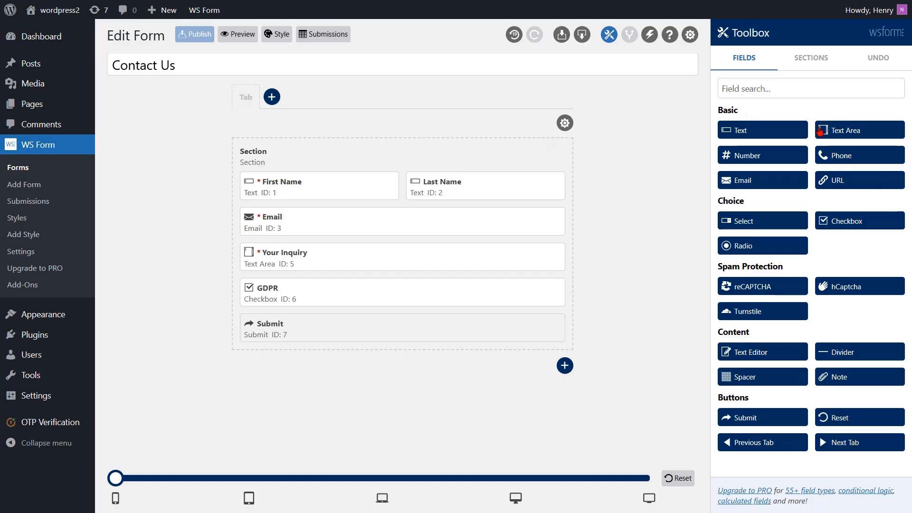
{"action": "left_click", "coordinate": [841, 158]}
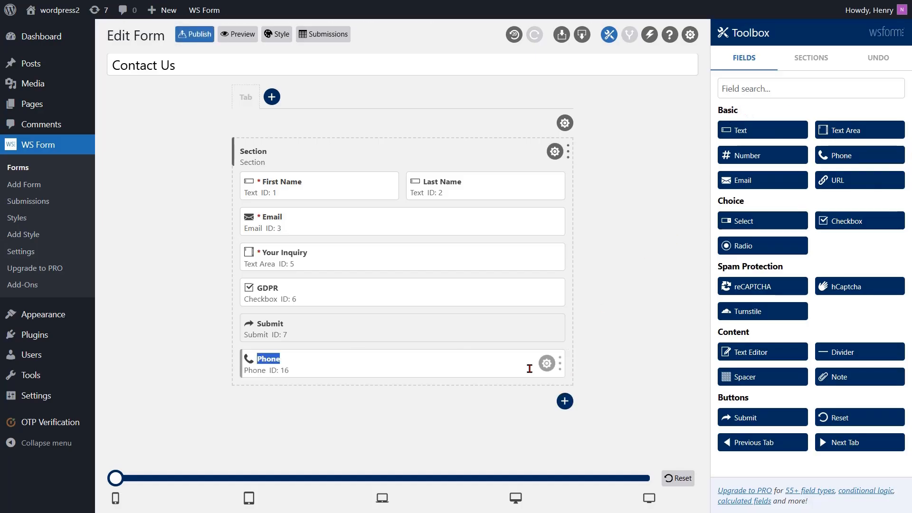
{"action": "left_click_drag", "start_coordinate": [409, 364], "coordinate": [395, 247]}
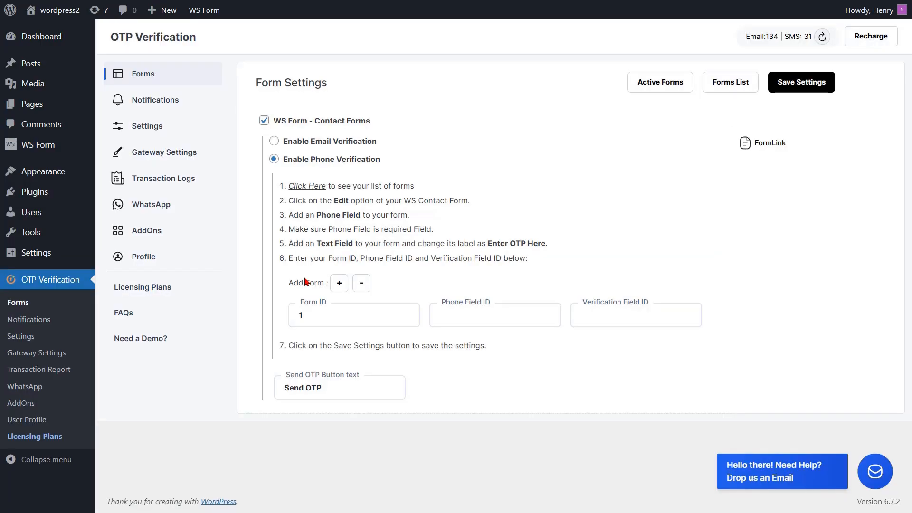
{"action": "left_click", "coordinate": [452, 311]}
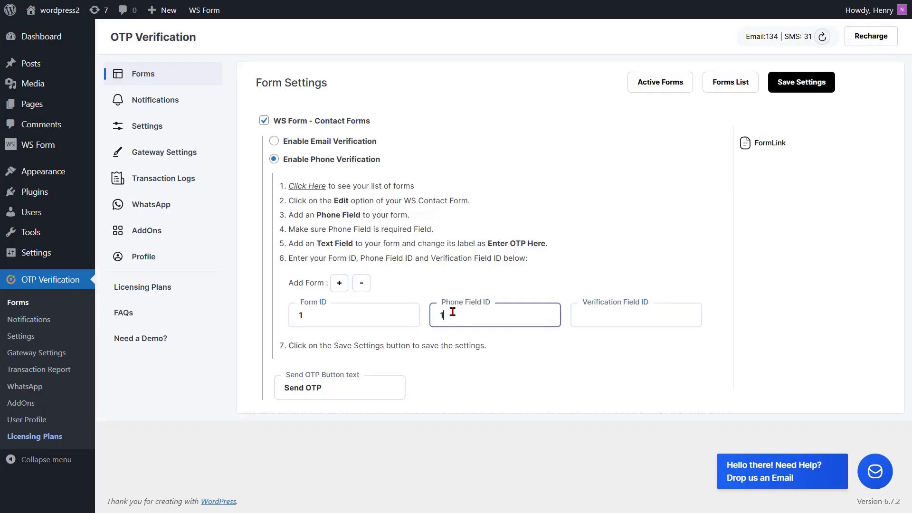
{"action": "left_click", "coordinate": [471, 284]}
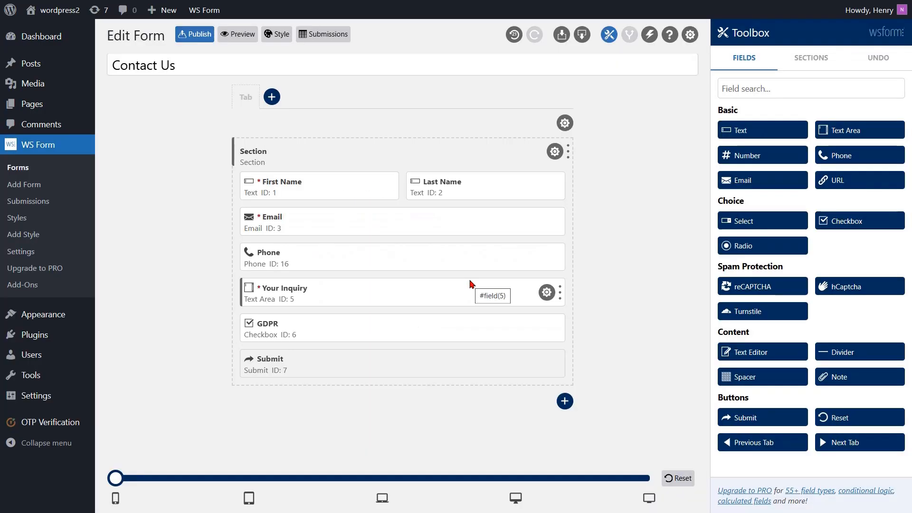
Mark the Phone field as Required and save its settings.
{"action": "left_click", "coordinate": [547, 257]}
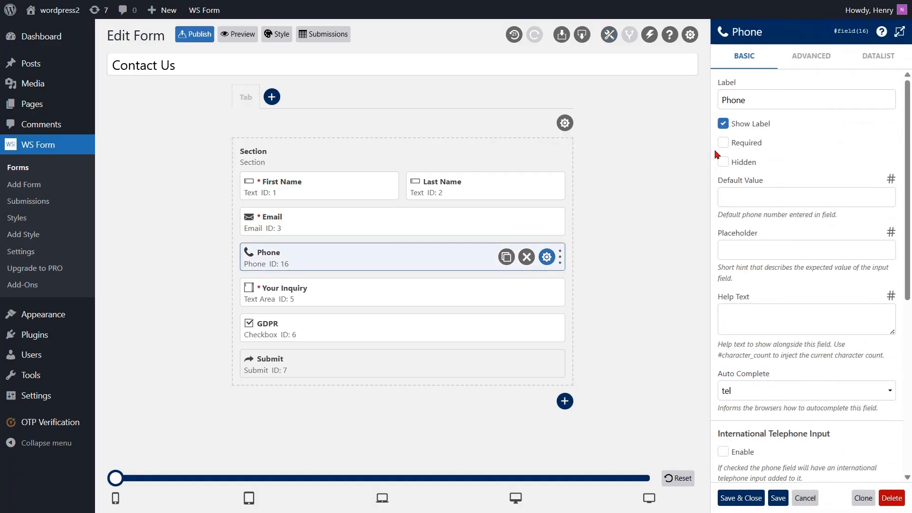
{"action": "left_click", "coordinate": [750, 100]}
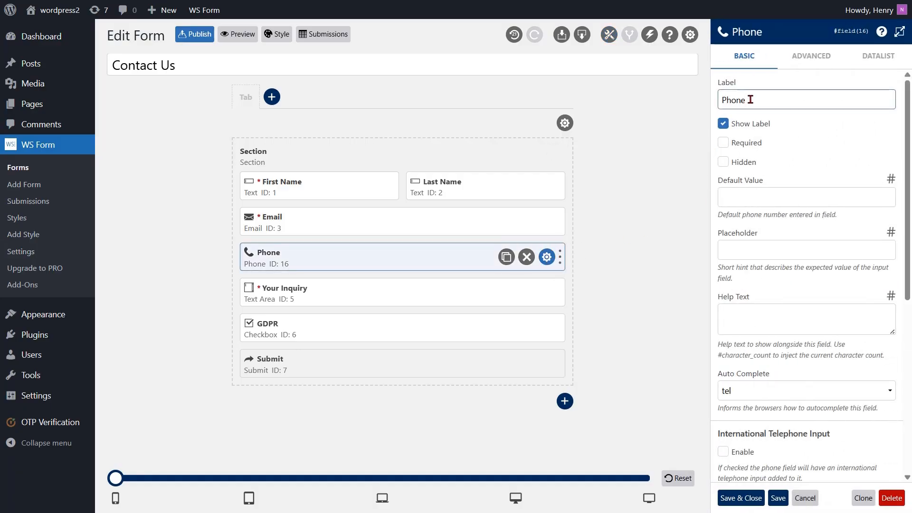
{"action": "left_click", "coordinate": [724, 146]}
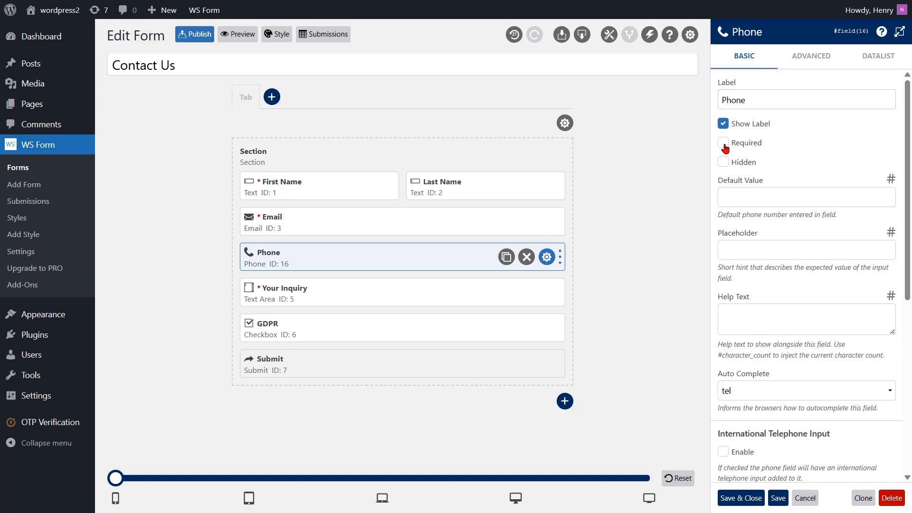
{"action": "left_click", "coordinate": [723, 145]}
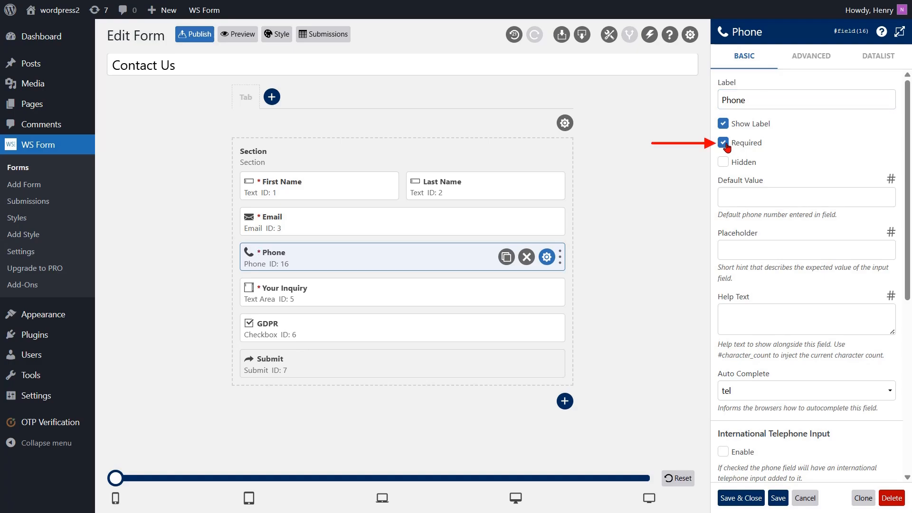
{"action": "left_click", "coordinate": [739, 497]}
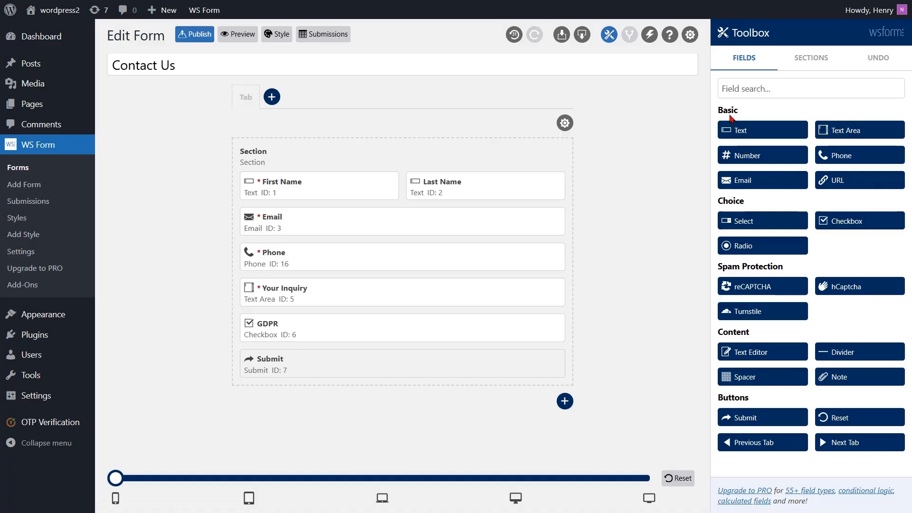
Add a Text field below Phone and enter 20 as the Verification Field ID.
{"action": "left_click", "coordinate": [757, 133]}
{"action": "left_click_drag", "start_coordinate": [410, 399], "coordinate": [273, 309]}
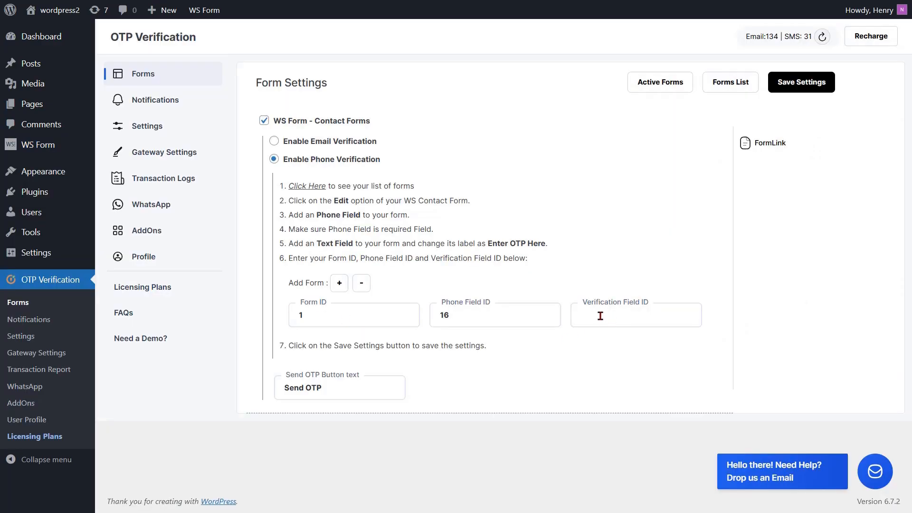
{"action": "left_click", "coordinate": [585, 319]}
{"action": "left_click", "coordinate": [575, 341]}
Label the text field 'Enter OTP here', make it required, save, and publish the form.
{"action": "key", "text": "ctrl+Tab"}
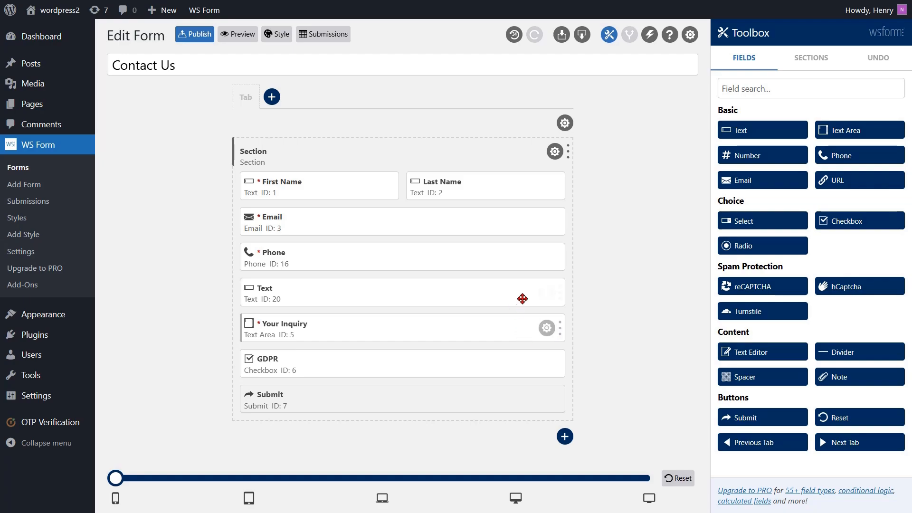
{"action": "left_click", "coordinate": [546, 292]}
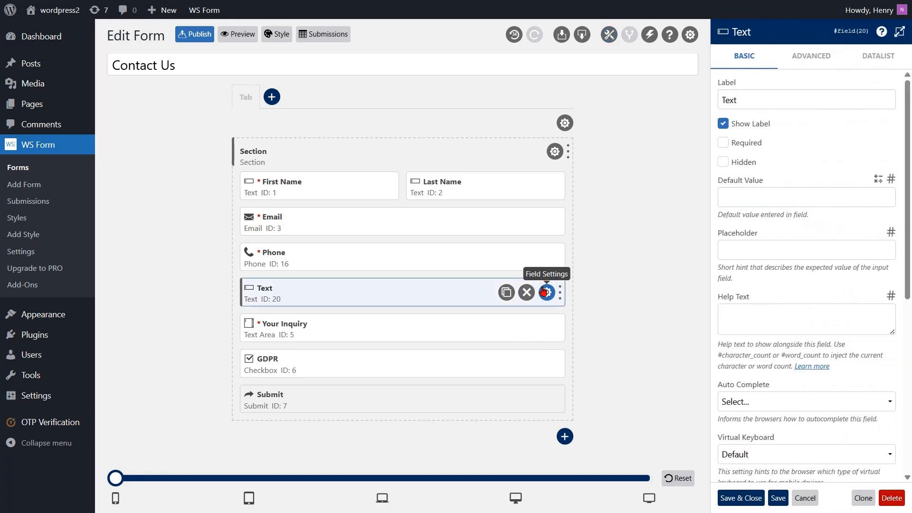
{"action": "double_click", "coordinate": [729, 100]}
{"action": "type", "text": "Ente"}
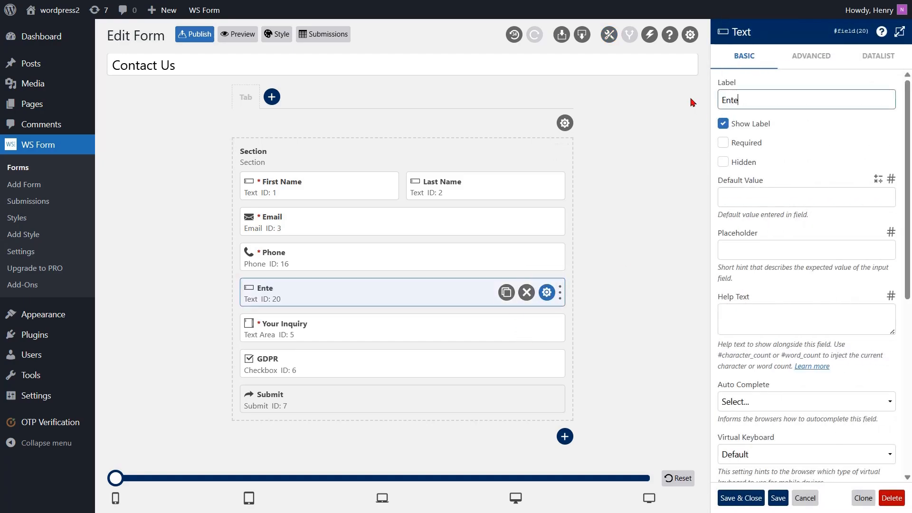
{"action": "type", "text": "r OTP here"}
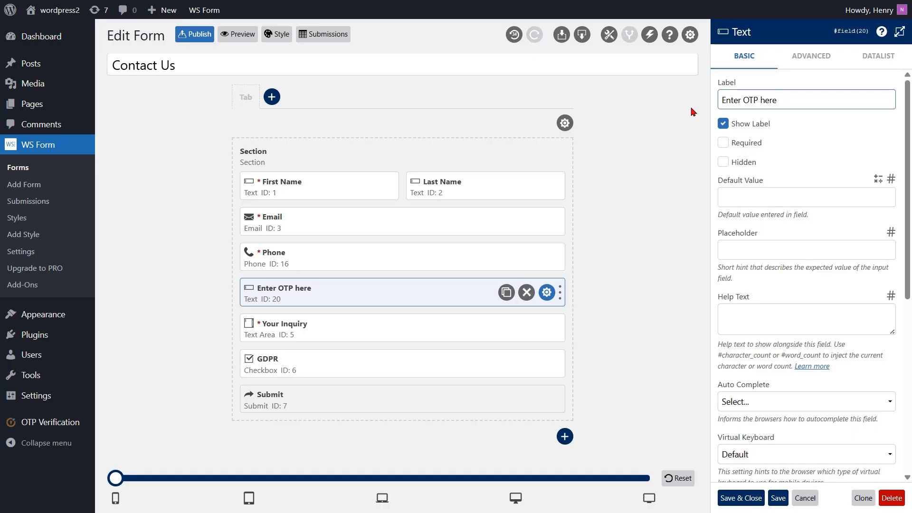
{"action": "left_click", "coordinate": [726, 144]}
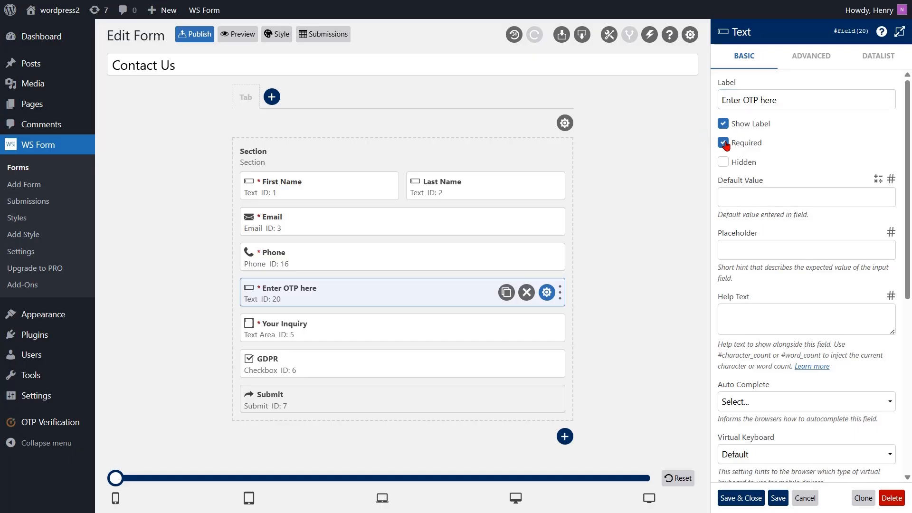
{"action": "left_click", "coordinate": [736, 501]}
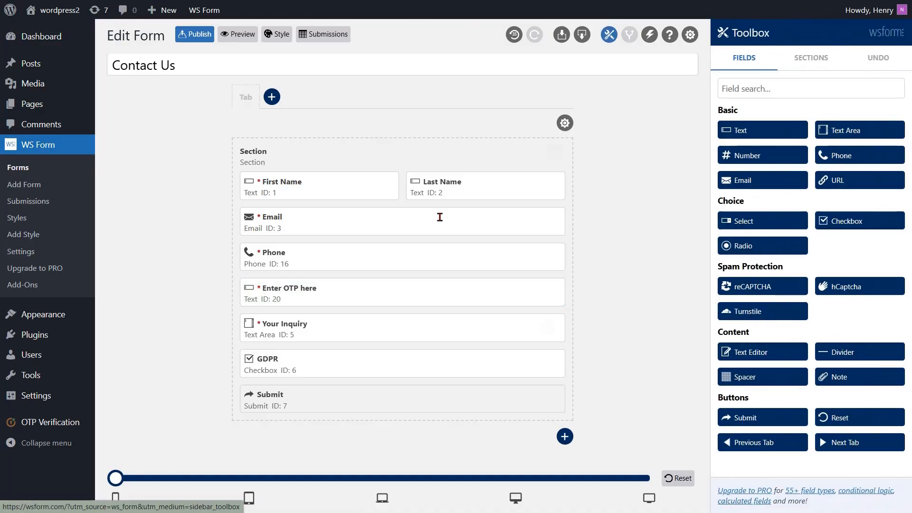
{"action": "left_click", "coordinate": [199, 34]}
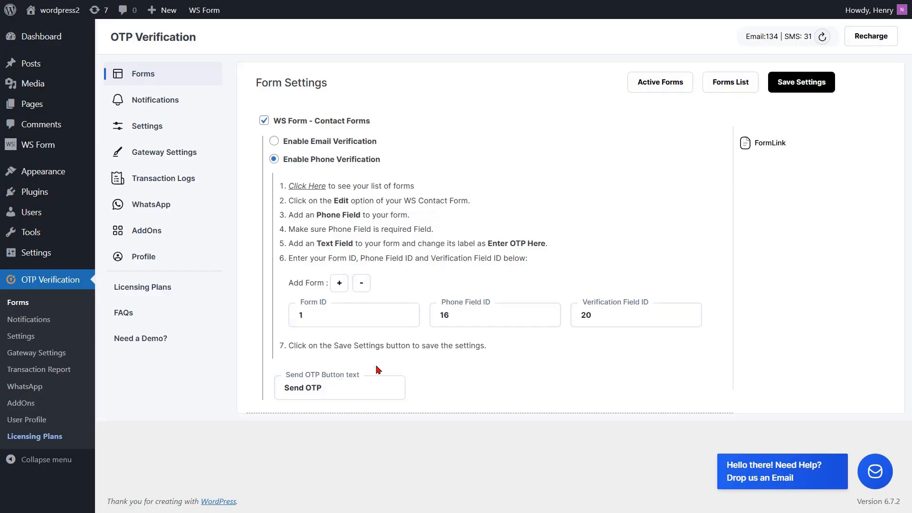
Save the OTP form settings (Form ID 1, phone field 16, verification field 20) and go to General Settings.
{"action": "left_click", "coordinate": [792, 88]}
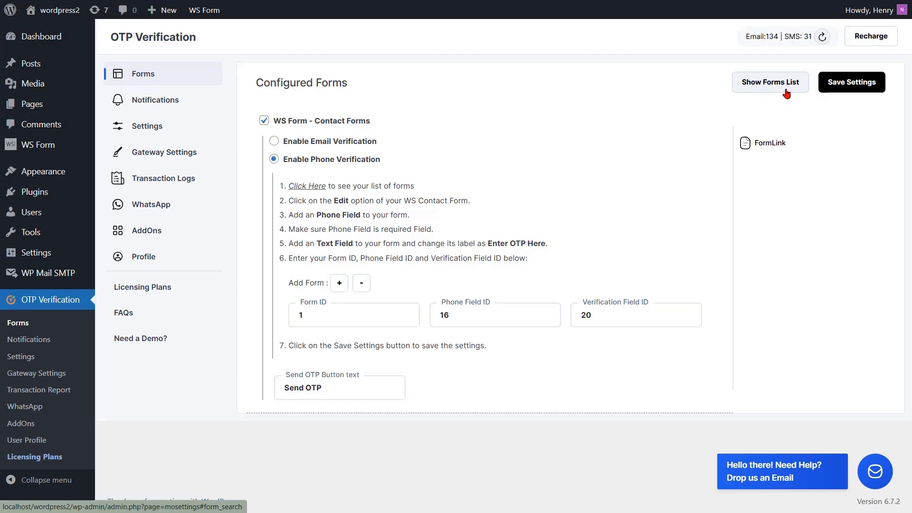
{"action": "left_click", "coordinate": [156, 125]}
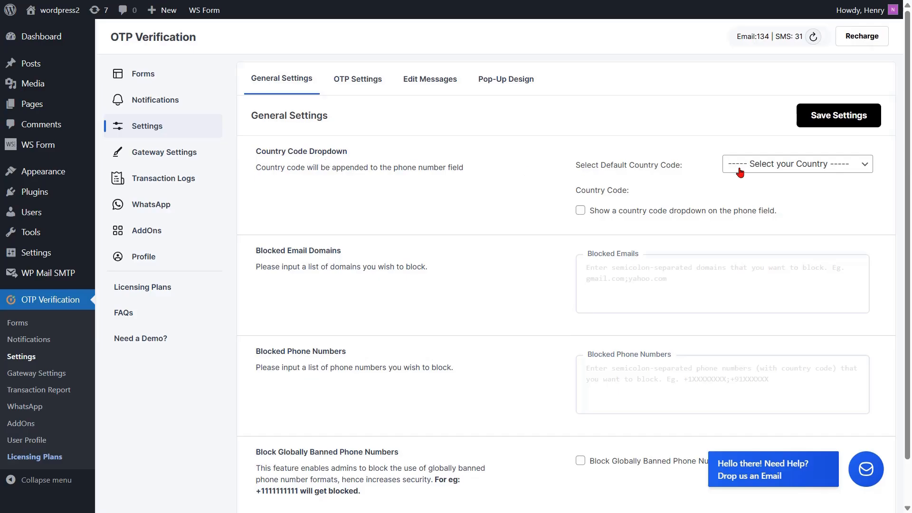
Set United States (+1) as the default country, enable the country code dropdown, and save.
{"action": "left_click", "coordinate": [784, 165]}
{"action": "scroll", "coordinate": [753, 306], "scroll_direction": "down", "scroll_amount": 3}
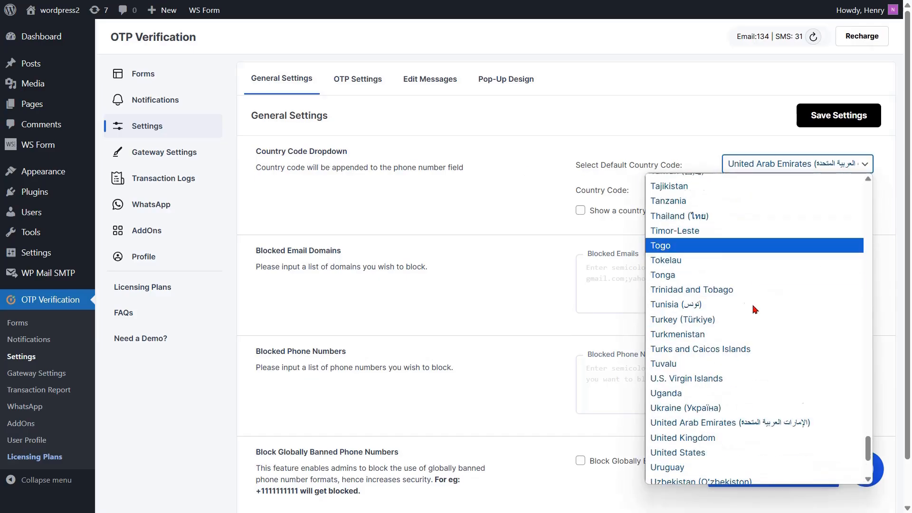
{"action": "left_click", "coordinate": [741, 392]}
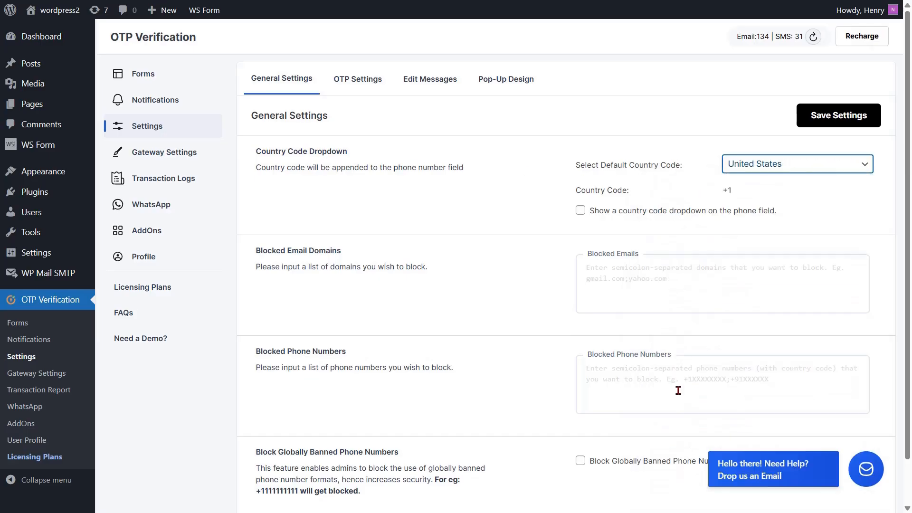
{"action": "left_click", "coordinate": [580, 211]}
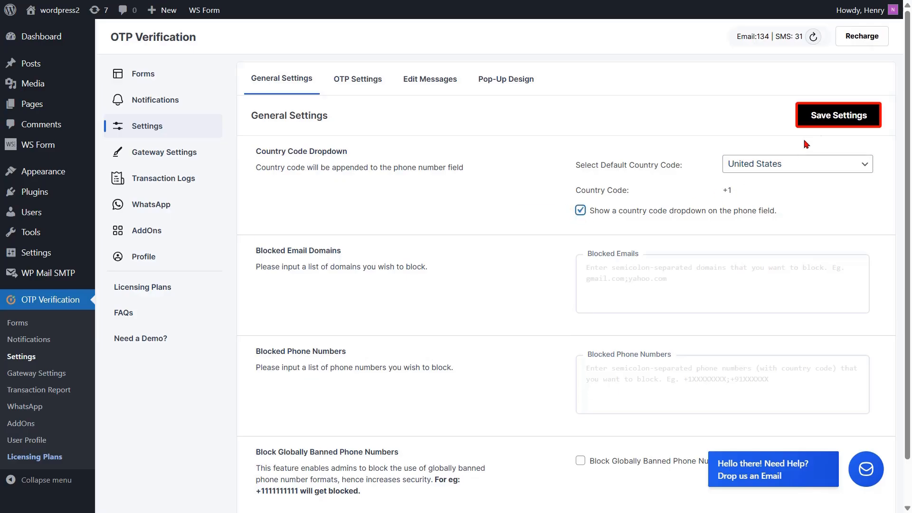
{"action": "left_click", "coordinate": [837, 116]}
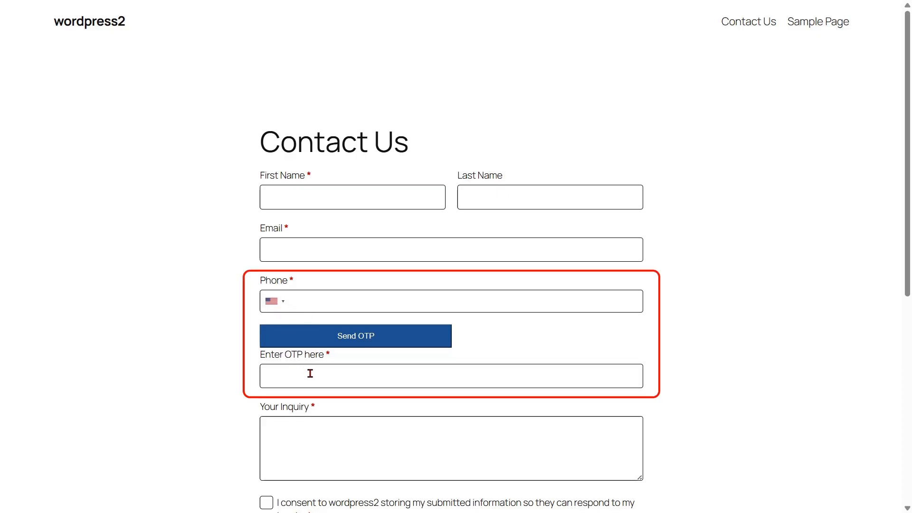
Fill in the first name, last name, email and phone, then request a code with Send OTP.
{"action": "left_click", "coordinate": [302, 197]}
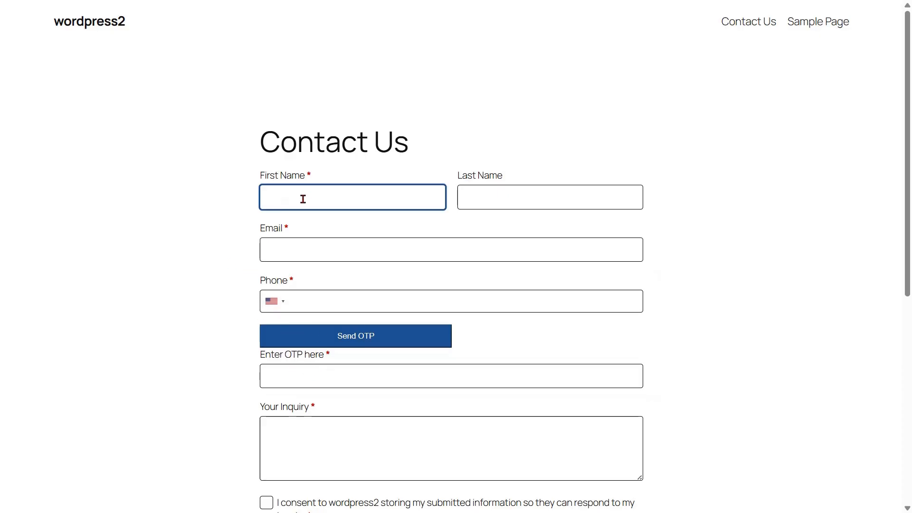
{"action": "type", "text": "John"}
{"action": "left_click", "coordinate": [469, 196]}
{"action": "type", "text": "Smith"}
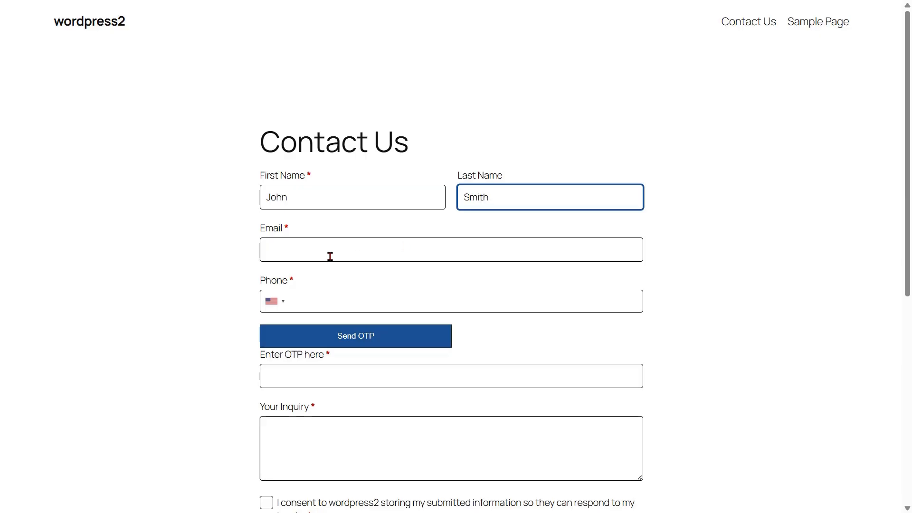
{"action": "left_click", "coordinate": [308, 252]}
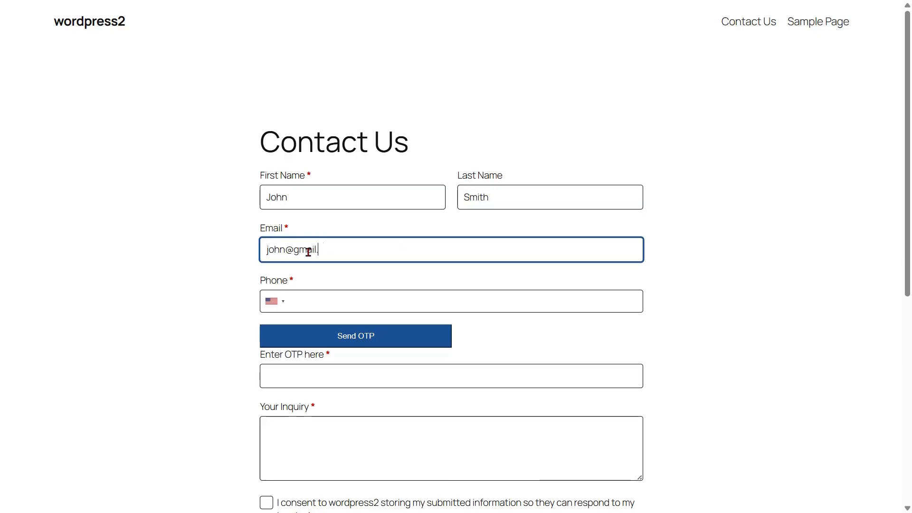
{"action": "left_click", "coordinate": [304, 295]}
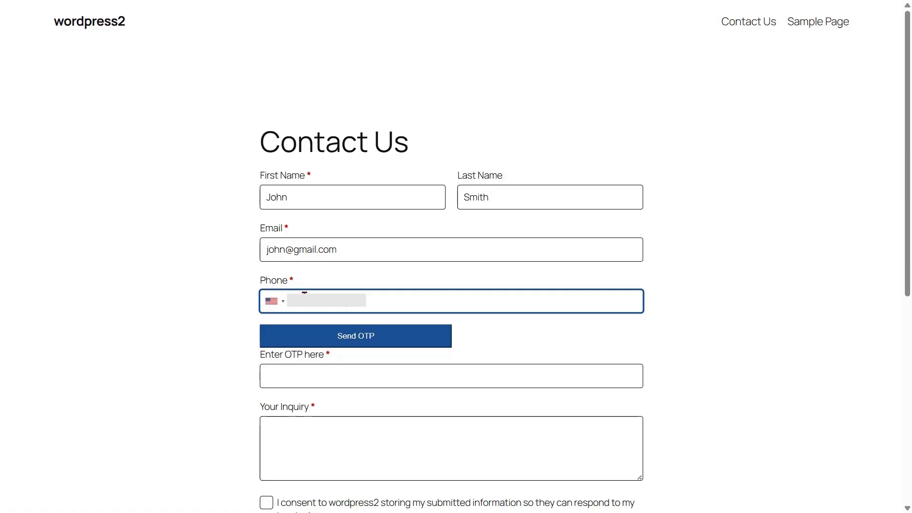
{"action": "left_click", "coordinate": [354, 336]}
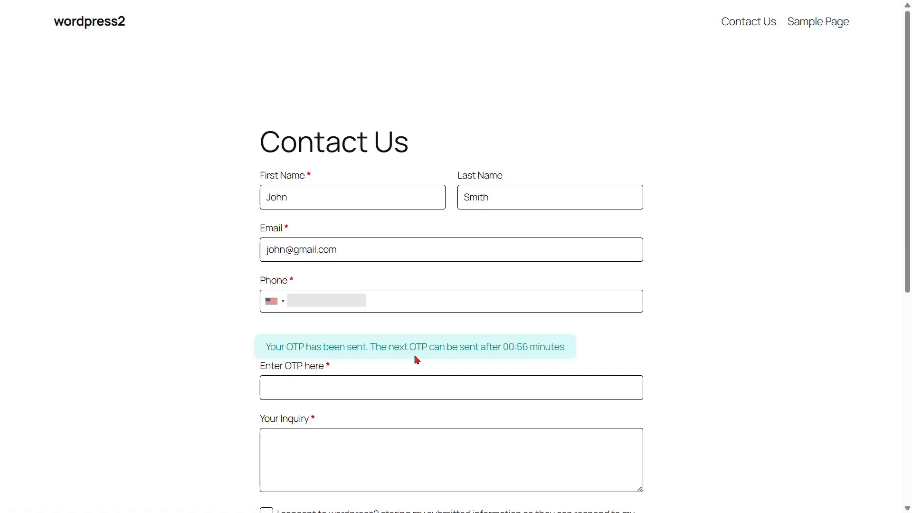
Enter the received OTP, type 'Text message' as the inquiry, tick consent, and submit.
{"action": "left_click", "coordinate": [366, 386]}
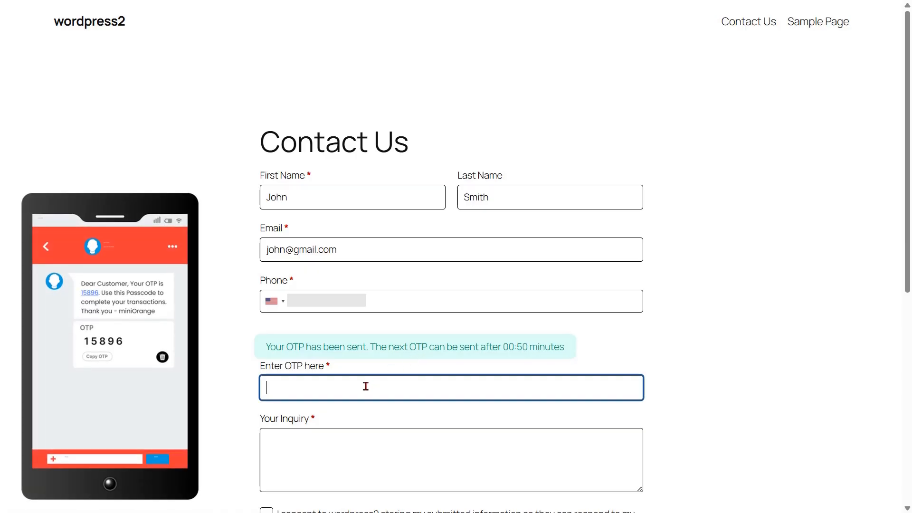
{"action": "left_click", "coordinate": [300, 442]}
{"action": "type", "text": "Text message"}
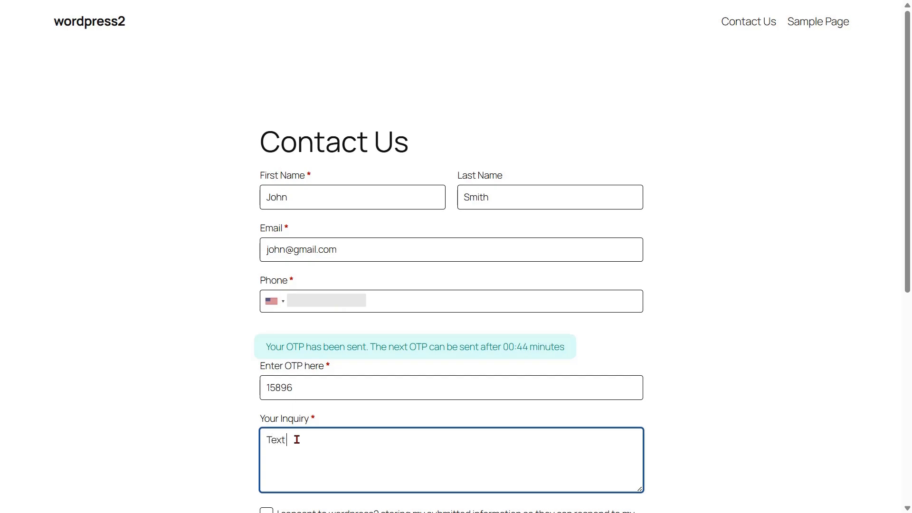
{"action": "scroll", "coordinate": [297, 439], "scroll_direction": "down", "scroll_amount": 2}
{"action": "left_click", "coordinate": [266, 401]}
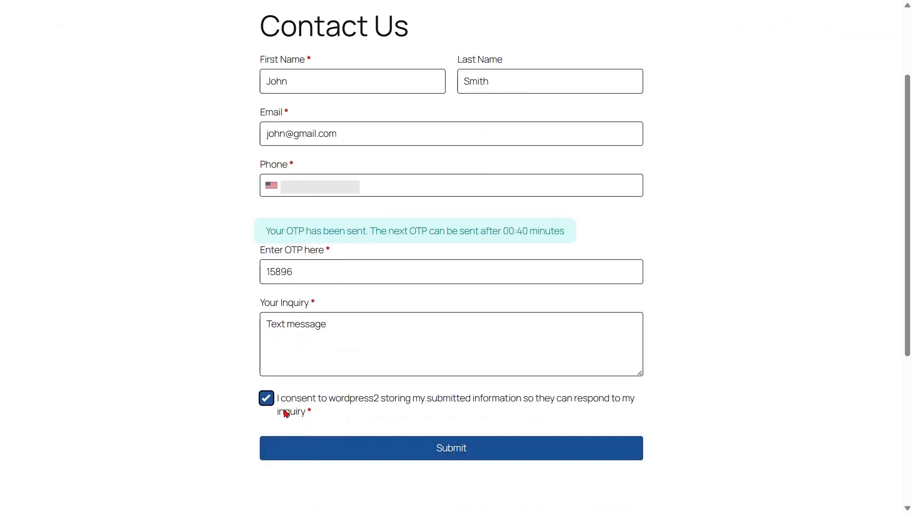
{"action": "left_click", "coordinate": [451, 448]}
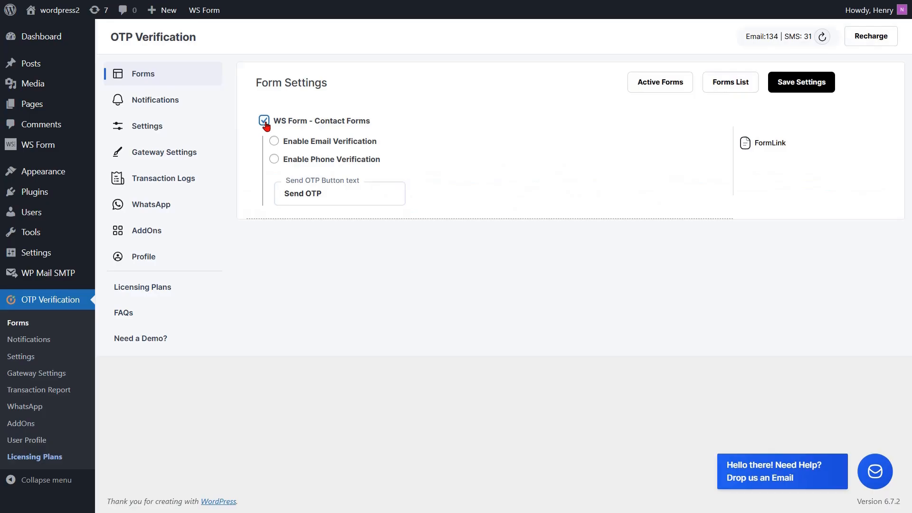
Choose Enable Email Verification, bring up the WS Form forms list, and enter Form ID 1.
{"action": "left_click", "coordinate": [275, 142]}
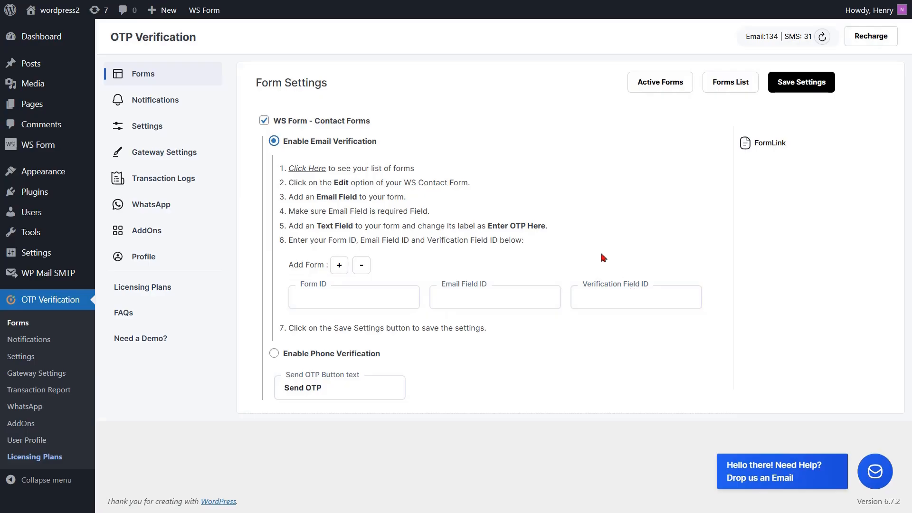
{"action": "left_click", "coordinate": [311, 171]}
{"action": "left_click", "coordinate": [311, 299]}
{"action": "type", "text": "1"}
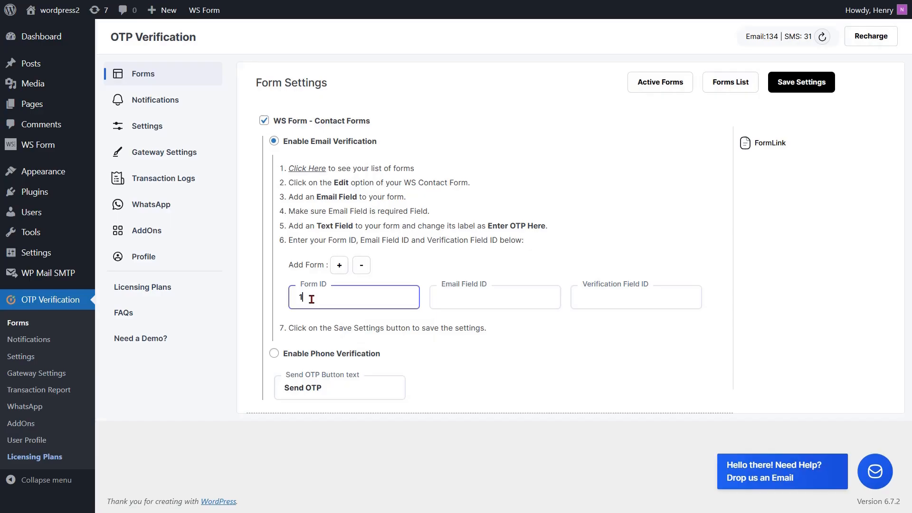
{"action": "left_click", "coordinate": [312, 317]}
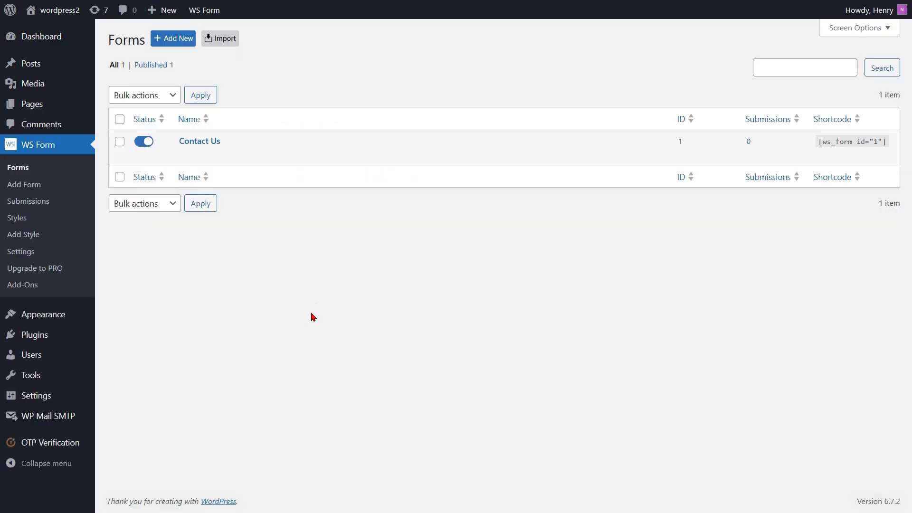
In Contact Us, add an Email field below the name fields and enter 21 as the Email Field ID.
{"action": "mouse_move", "coordinate": [245, 142]}
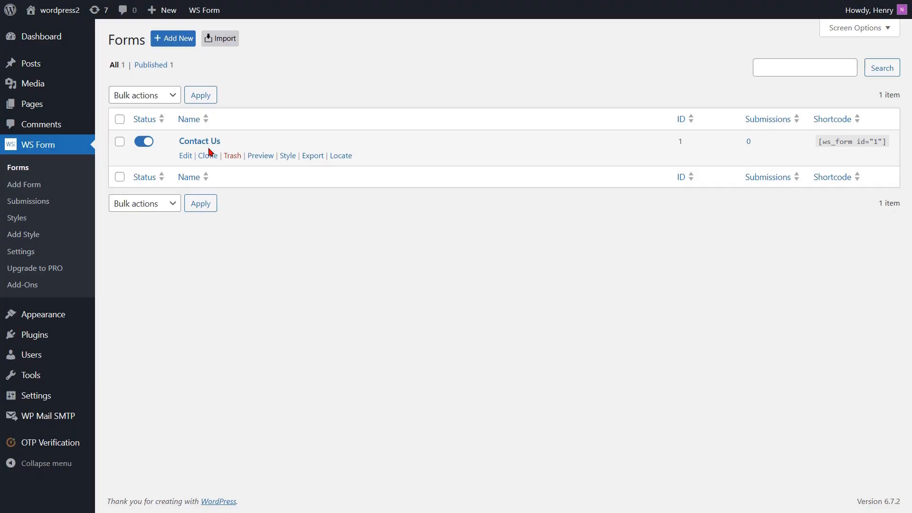
{"action": "left_click", "coordinate": [186, 156]}
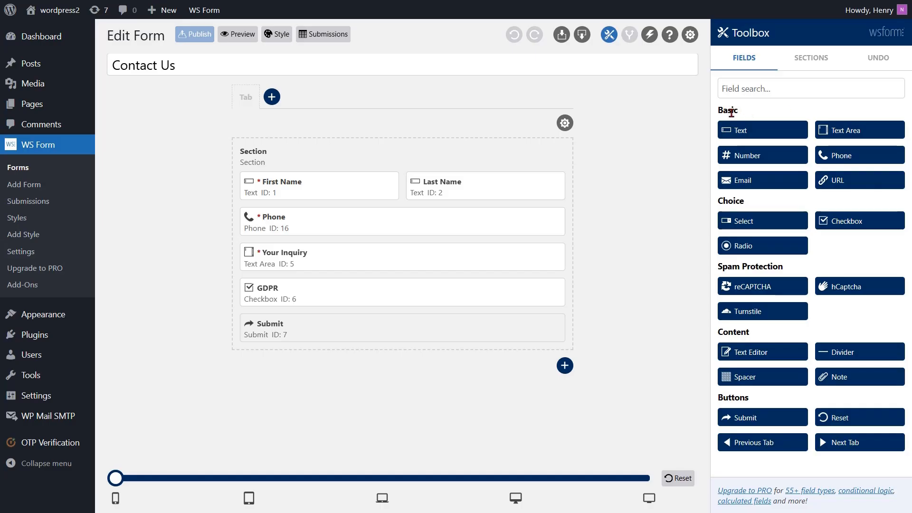
{"action": "left_click", "coordinate": [741, 180]}
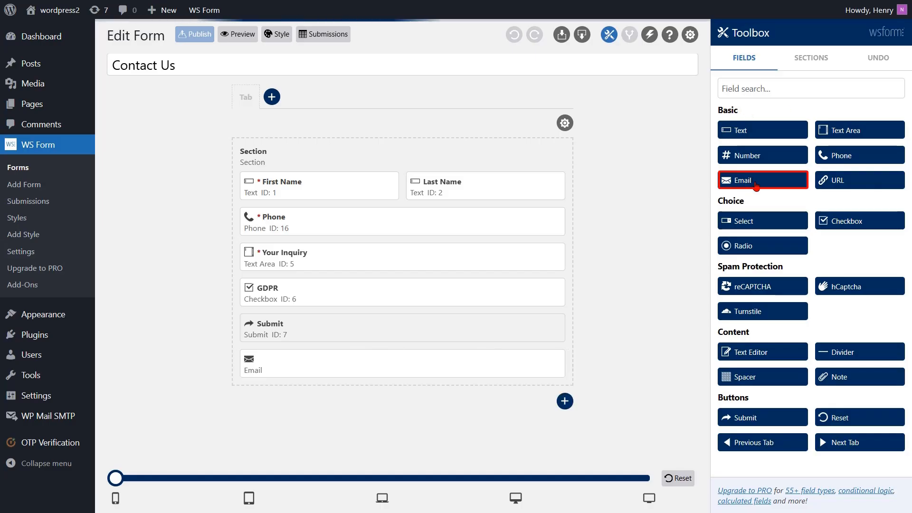
{"action": "mouse_move", "coordinate": [418, 358]}
{"action": "left_mouse_down"}
{"action": "mouse_move", "coordinate": [419, 285]}
{"action": "mouse_move", "coordinate": [386, 220]}
{"action": "left_mouse_up"}
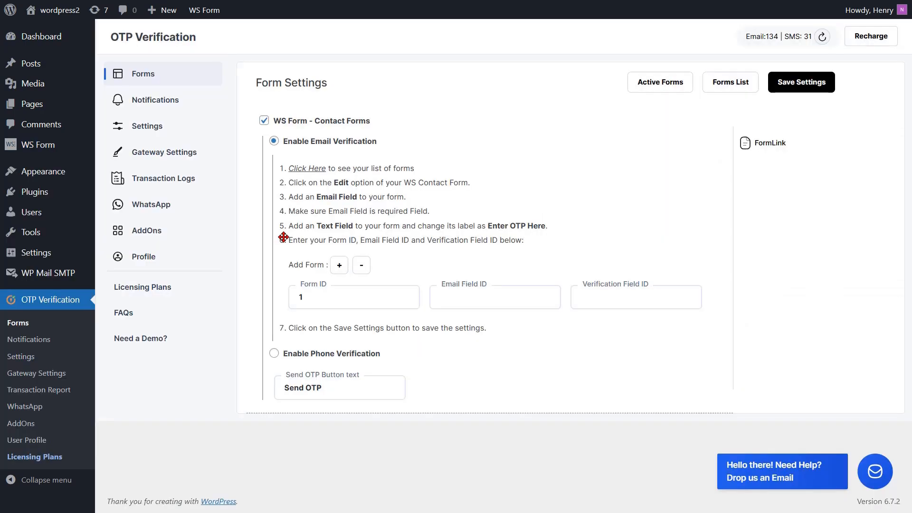
{"action": "left_click", "coordinate": [449, 297]}
{"action": "type", "text": "21"}
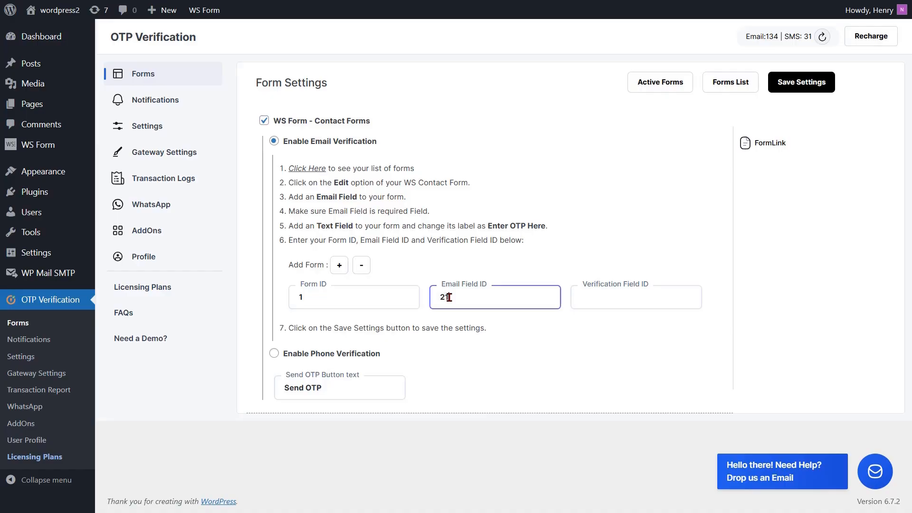
{"action": "left_click", "coordinate": [454, 324]}
Make the Email field required and save its settings.
{"action": "key", "text": "ctrl+Tab"}
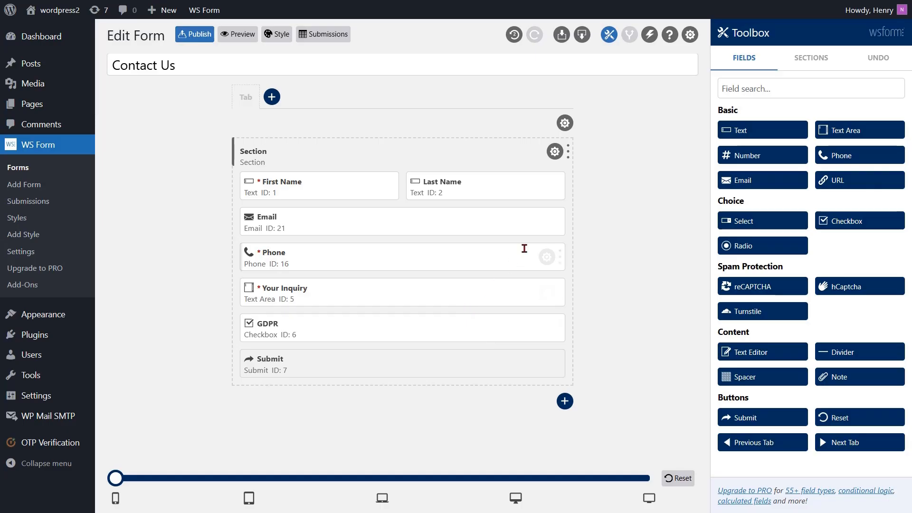
{"action": "left_click", "coordinate": [546, 222]}
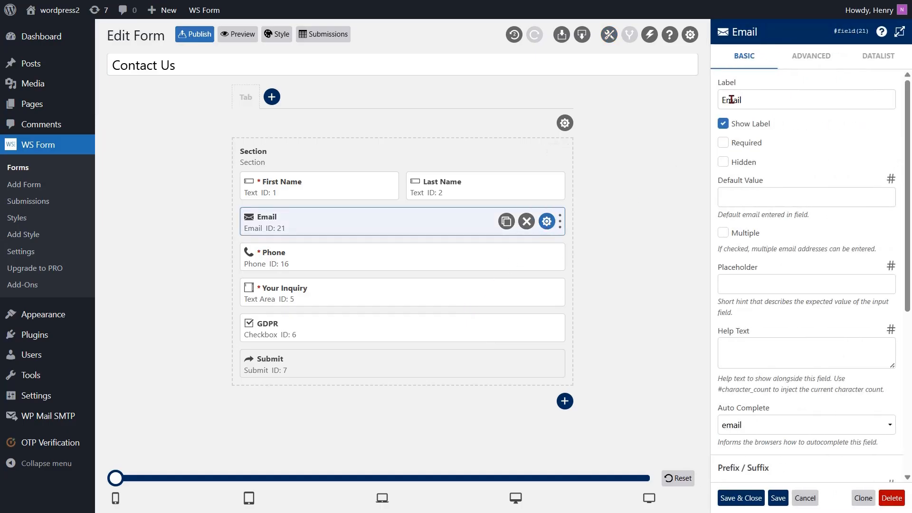
{"action": "left_click", "coordinate": [722, 144]}
{"action": "left_click", "coordinate": [735, 499]}
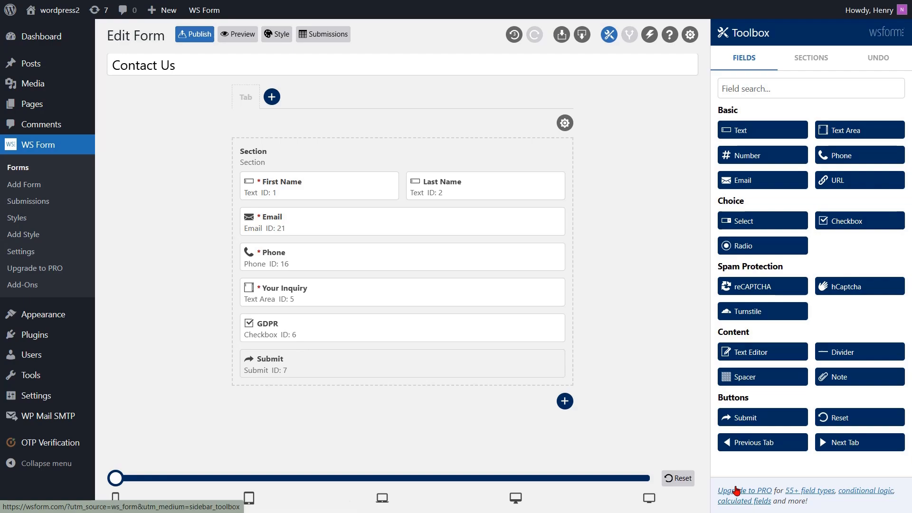
Add a text field between Email and Phone and set its Verification Field ID to 22.
{"action": "left_click", "coordinate": [745, 131]}
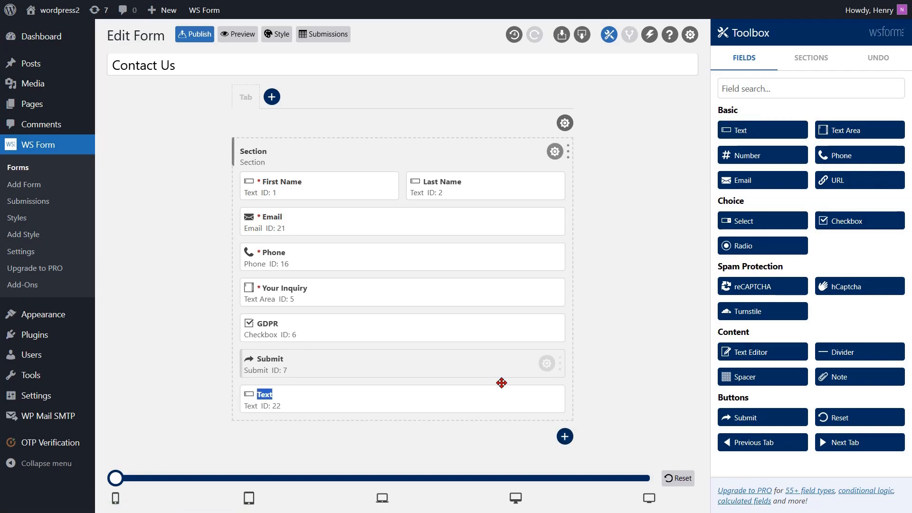
{"action": "left_click_drag", "start_coordinate": [498, 398], "coordinate": [442, 257]}
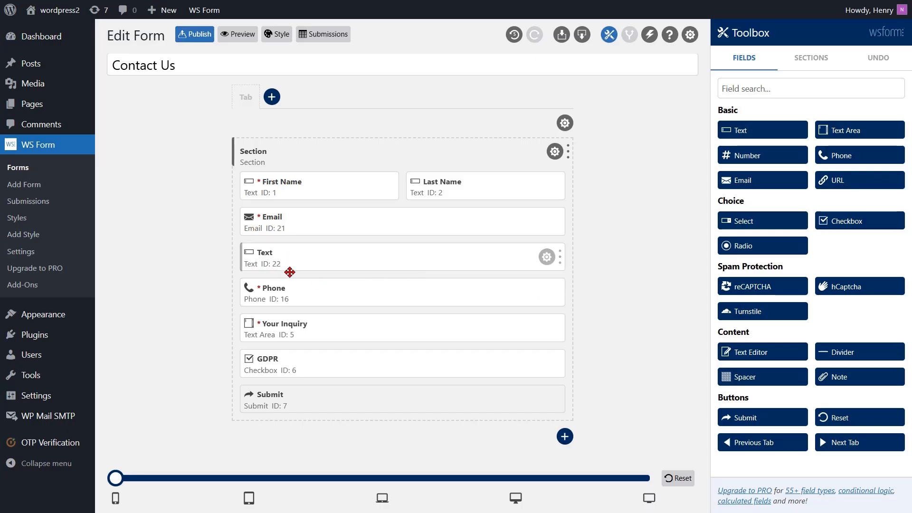
{"action": "key", "text": "ctrl+Tab"}
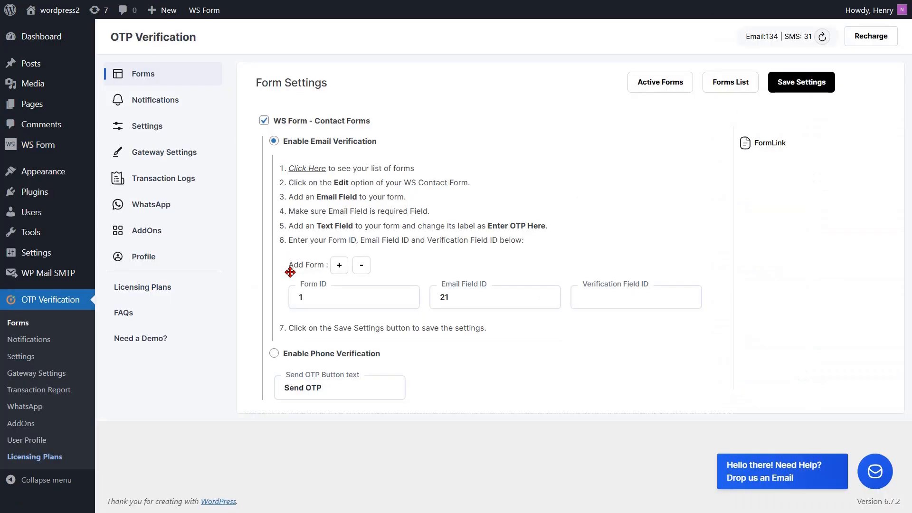
{"action": "left_click", "coordinate": [585, 304]}
{"action": "type", "text": "22"}
{"action": "left_click", "coordinate": [589, 316]}
Label the new field 'Enter OTP here', make it required, and save it.
{"action": "key", "text": "ctrl+Tab"}
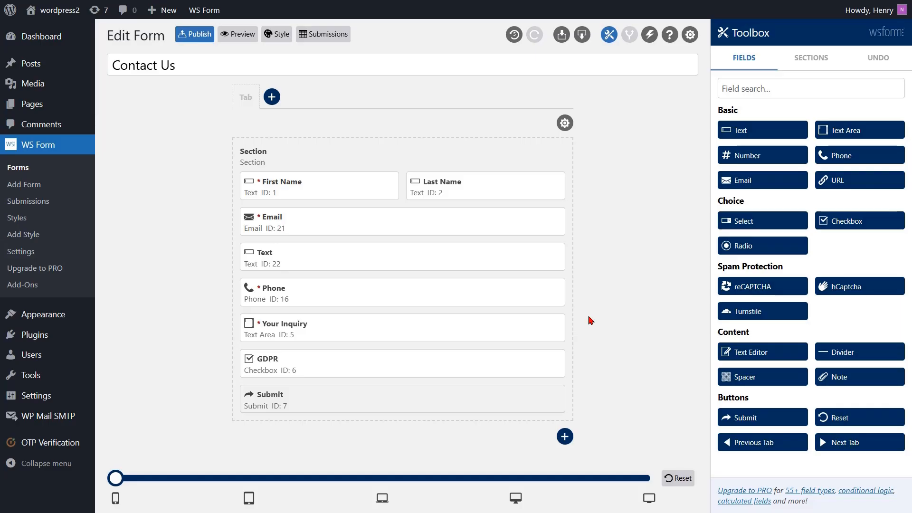
{"action": "left_click", "coordinate": [546, 257]}
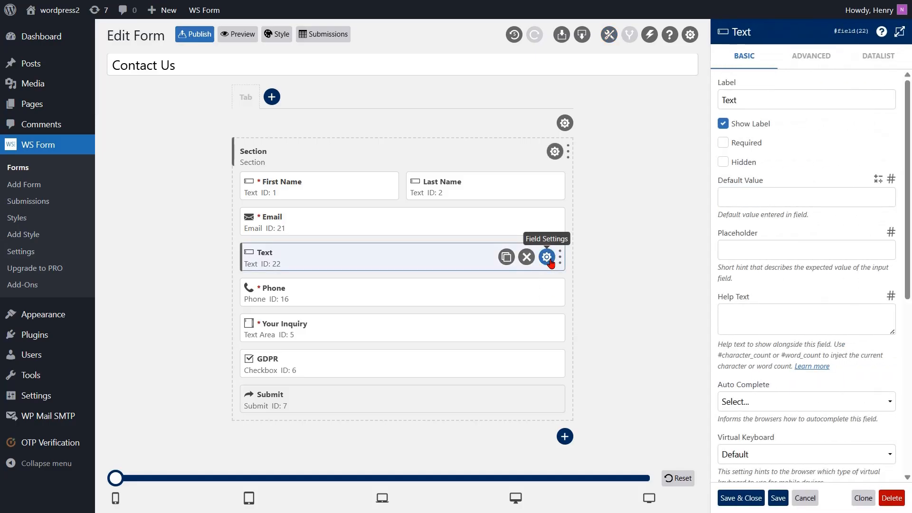
{"action": "double_click", "coordinate": [729, 100]}
{"action": "type", "text": "Enter O"}
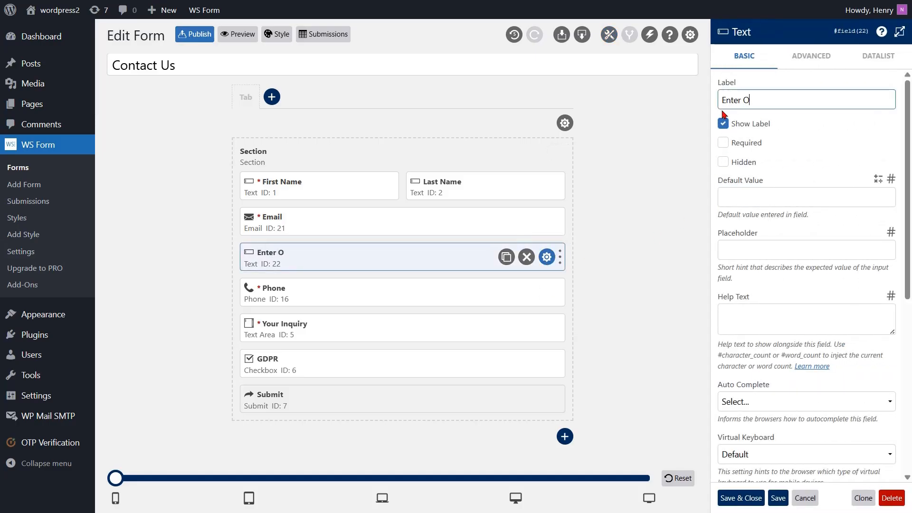
{"action": "type", "text": "TP here"}
{"action": "left_click", "coordinate": [723, 143]}
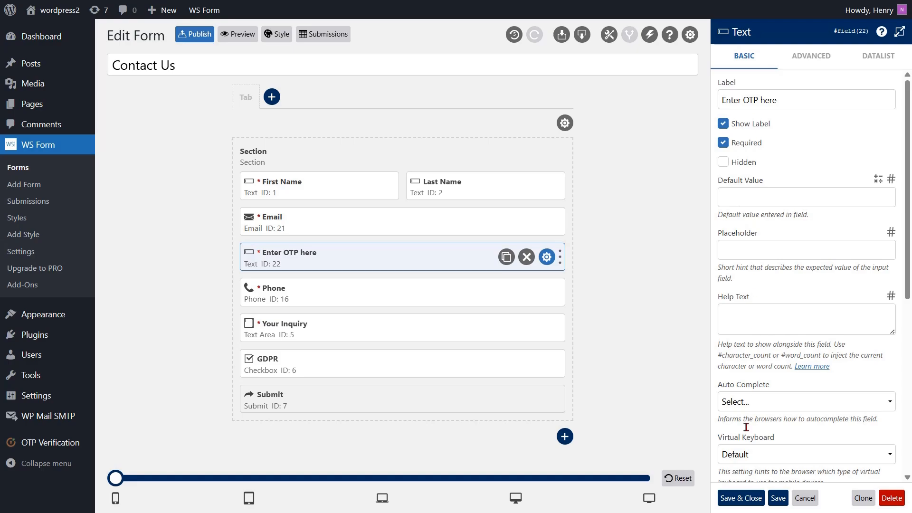
{"action": "left_click", "coordinate": [738, 503]}
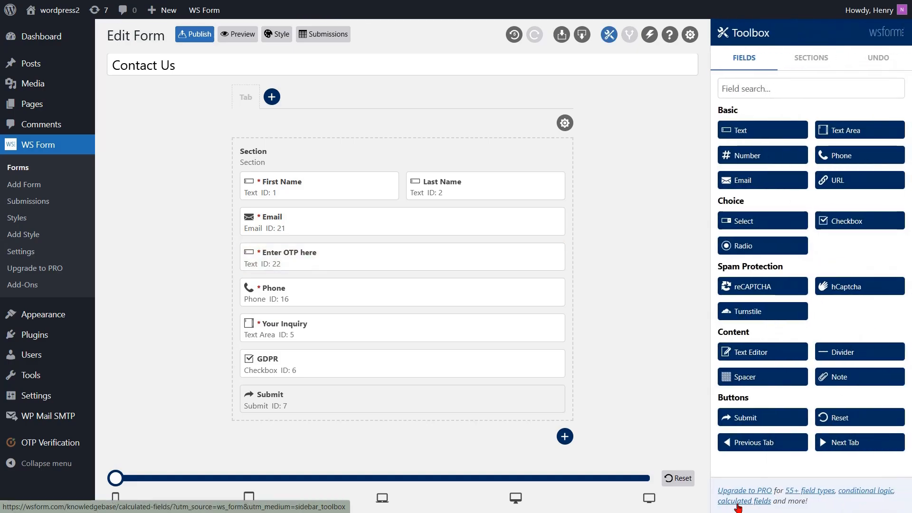
Publish the Contact Us form and save the OTP verification settings.
{"action": "left_click", "coordinate": [199, 35]}
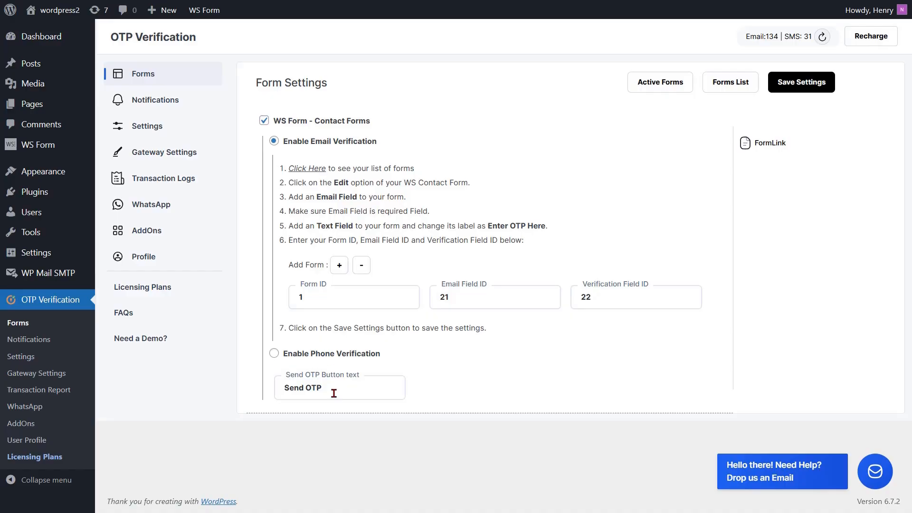
{"action": "left_click", "coordinate": [812, 83]}
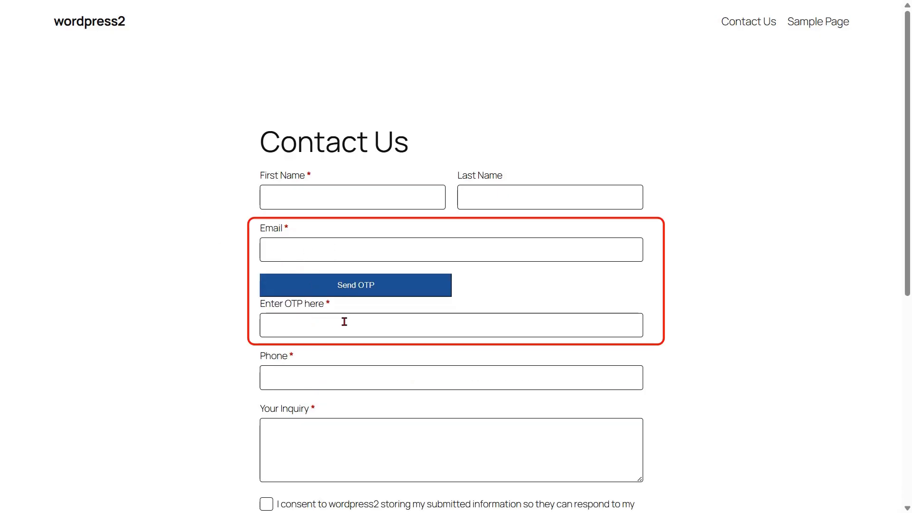
Fill in the first name, last name and email address, then request a one-time passcode.
{"action": "left_click", "coordinate": [311, 202]}
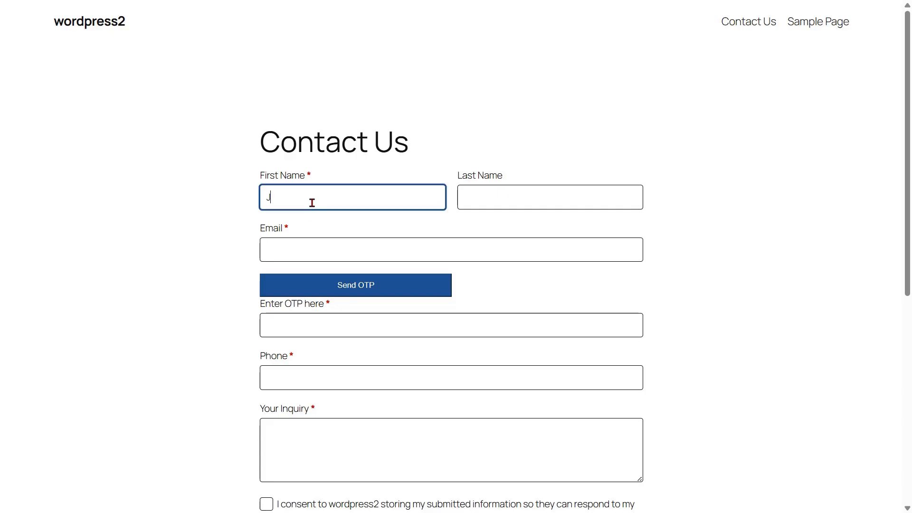
{"action": "type", "text": "John"}
{"action": "left_click", "coordinate": [467, 200]}
{"action": "type", "text": "Smith"}
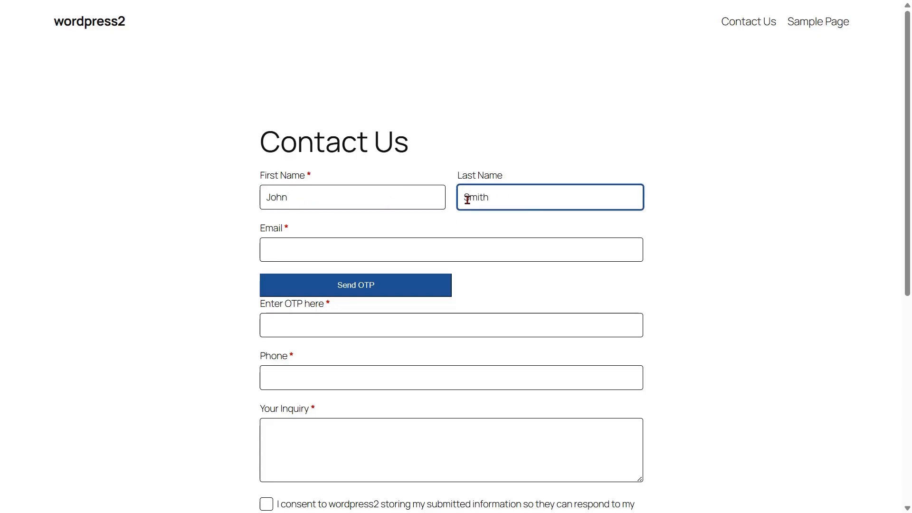
{"action": "left_click", "coordinate": [351, 253]}
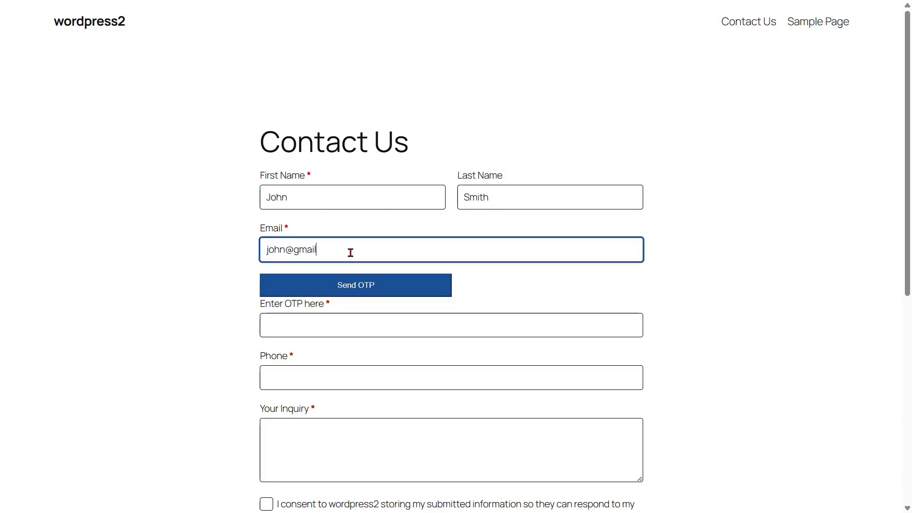
{"action": "left_click", "coordinate": [354, 293]}
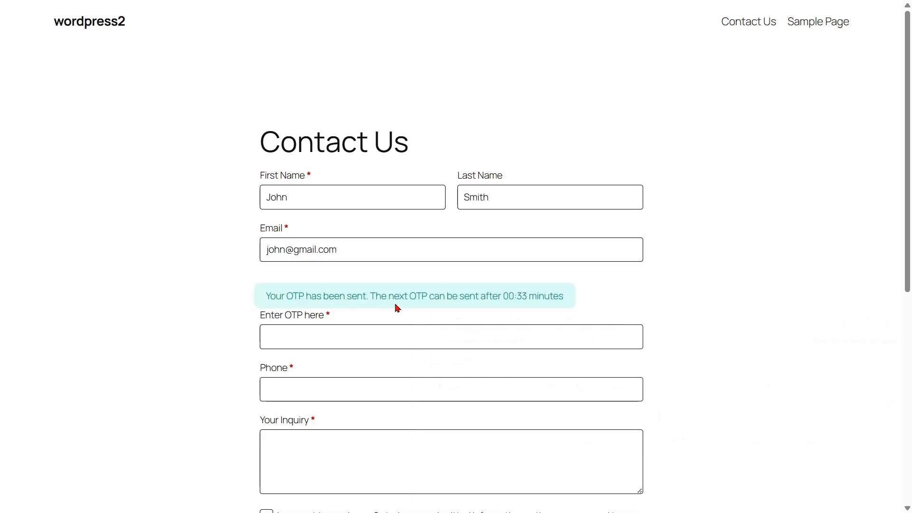
Enter the emailed passcode, write the 'Text message' inquiry, tick consent, and submit the form.
{"action": "left_click", "coordinate": [305, 335]}
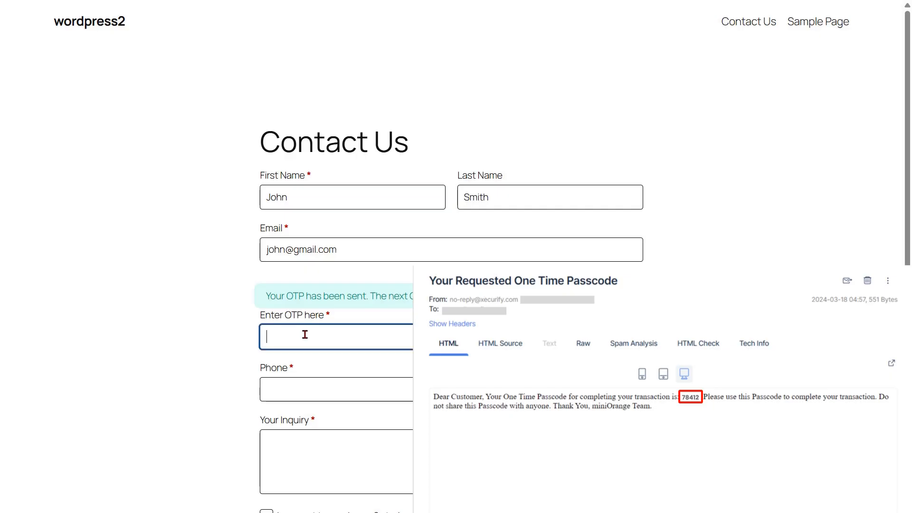
{"action": "left_click", "coordinate": [300, 398]}
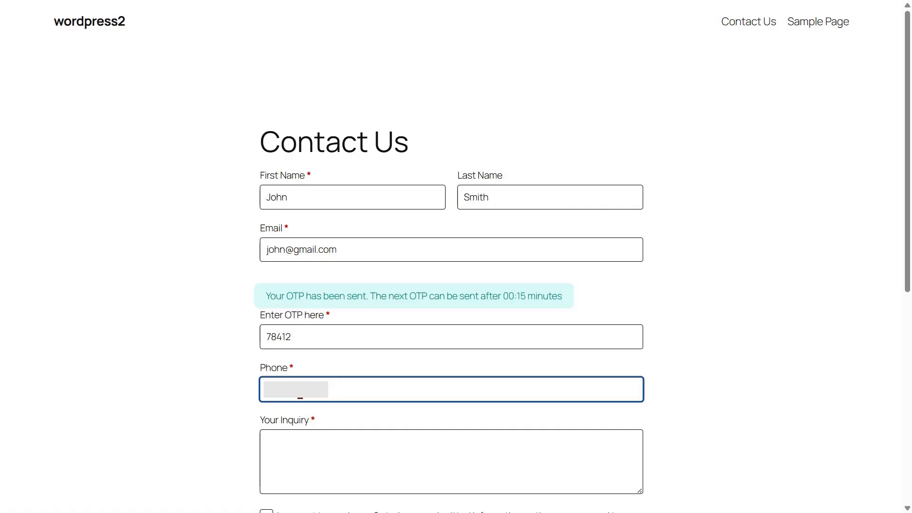
{"action": "left_click", "coordinate": [298, 440]}
{"action": "type", "text": "Text"}
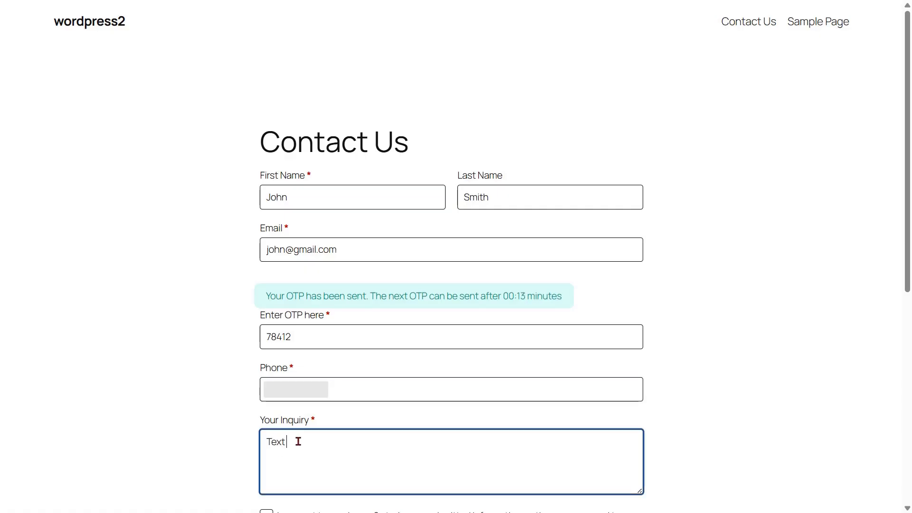
{"action": "type", "text": " message"}
{"action": "scroll", "coordinate": [301, 439], "scroll_direction": "down", "scroll_amount": 3}
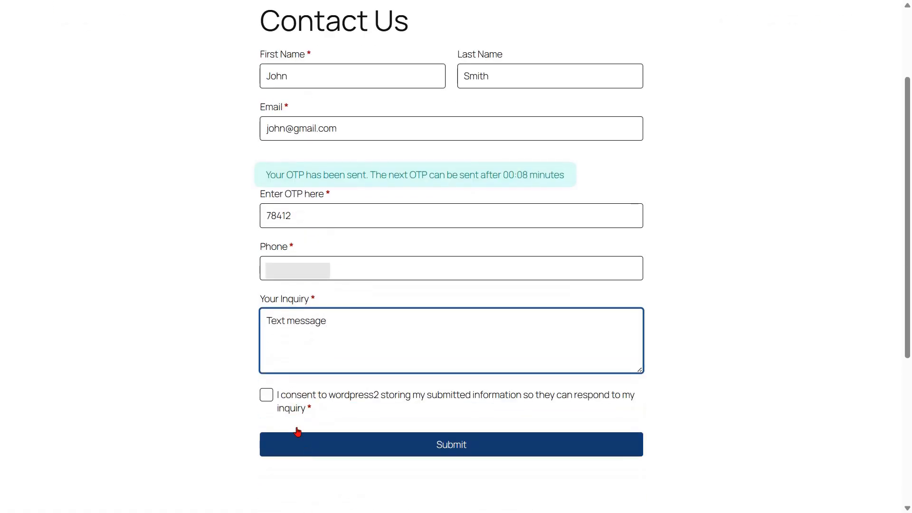
{"action": "left_click", "coordinate": [267, 395]}
{"action": "left_click", "coordinate": [445, 451]}
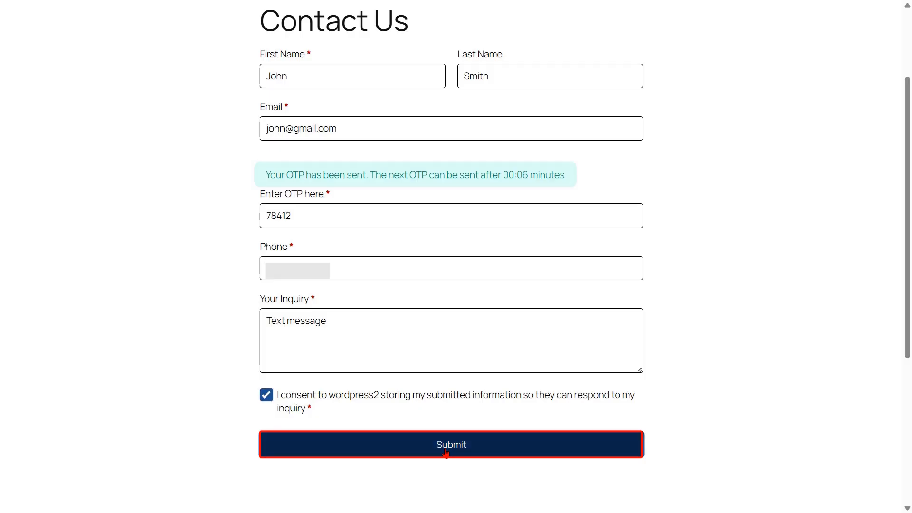